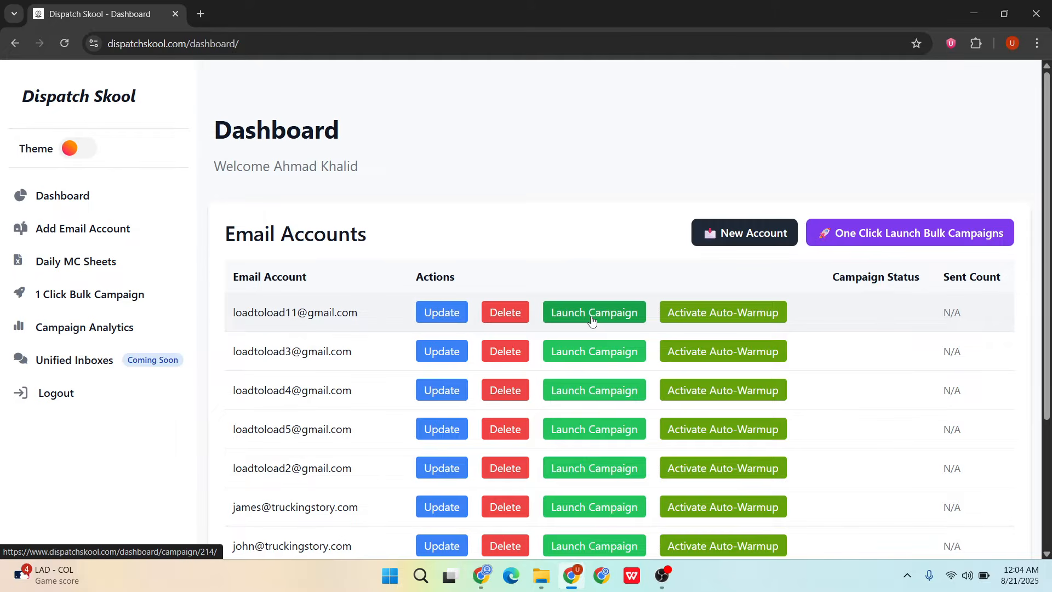
Open the one-click bulk campaign setup and choose the database as the lead source.
{"action": "left_click", "coordinate": [879, 226]}
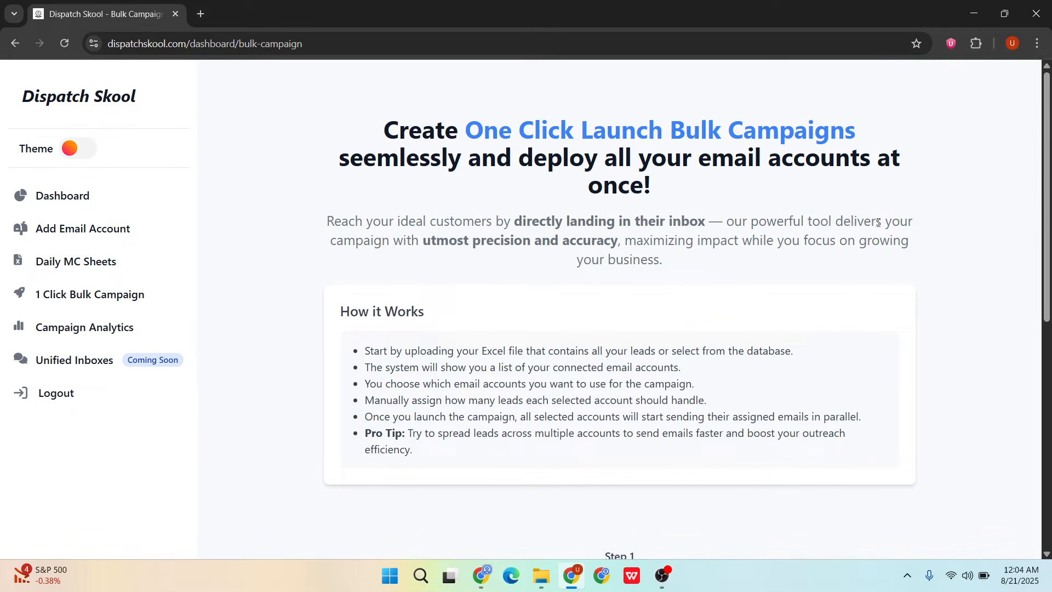
{"action": "scroll", "coordinate": [841, 357], "scroll_direction": "down", "scroll_amount": 8}
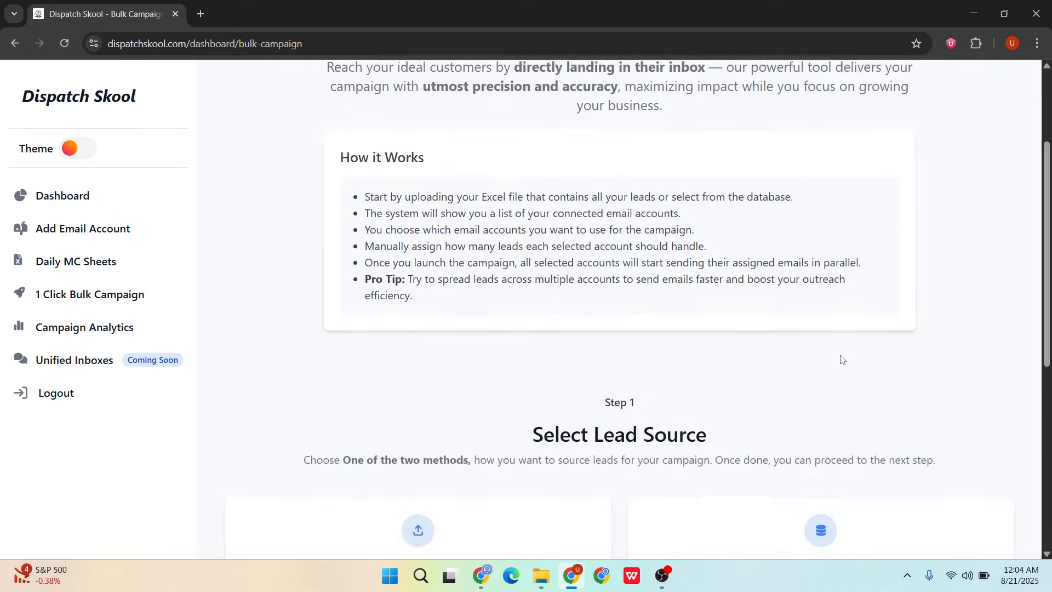
{"action": "scroll", "coordinate": [842, 357], "scroll_direction": "down", "scroll_amount": 1}
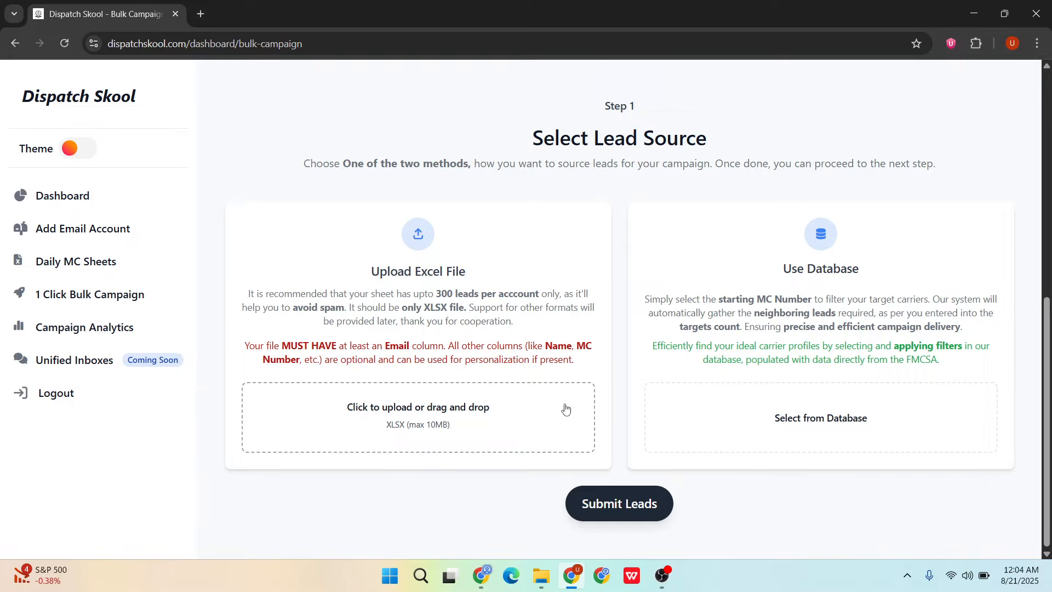
{"action": "left_click", "coordinate": [766, 420]}
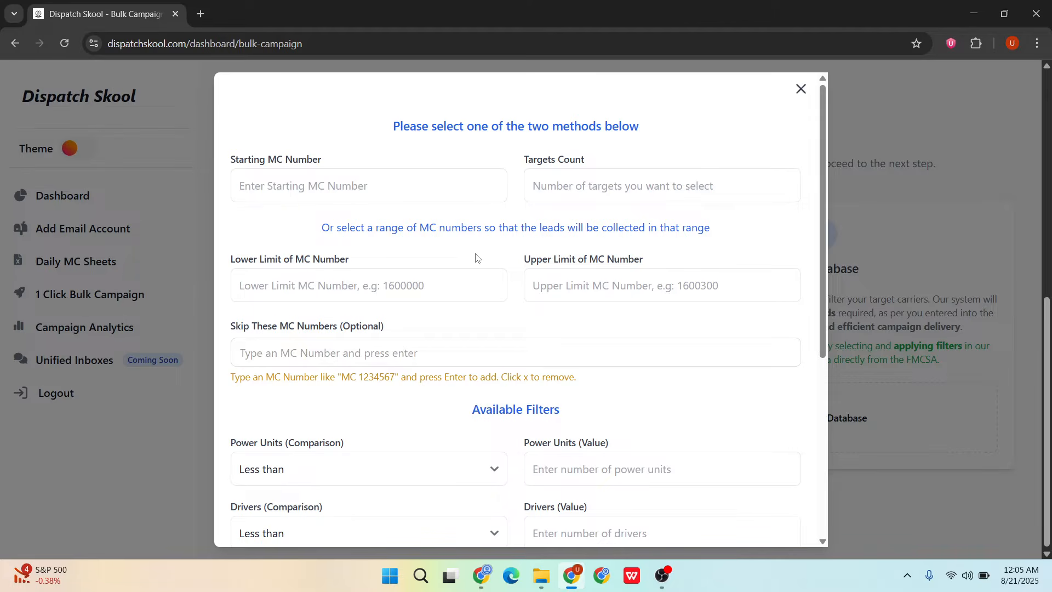
Set the starting MC number to 1700000 and the targets count to 500.
{"action": "left_click", "coordinate": [391, 184]}
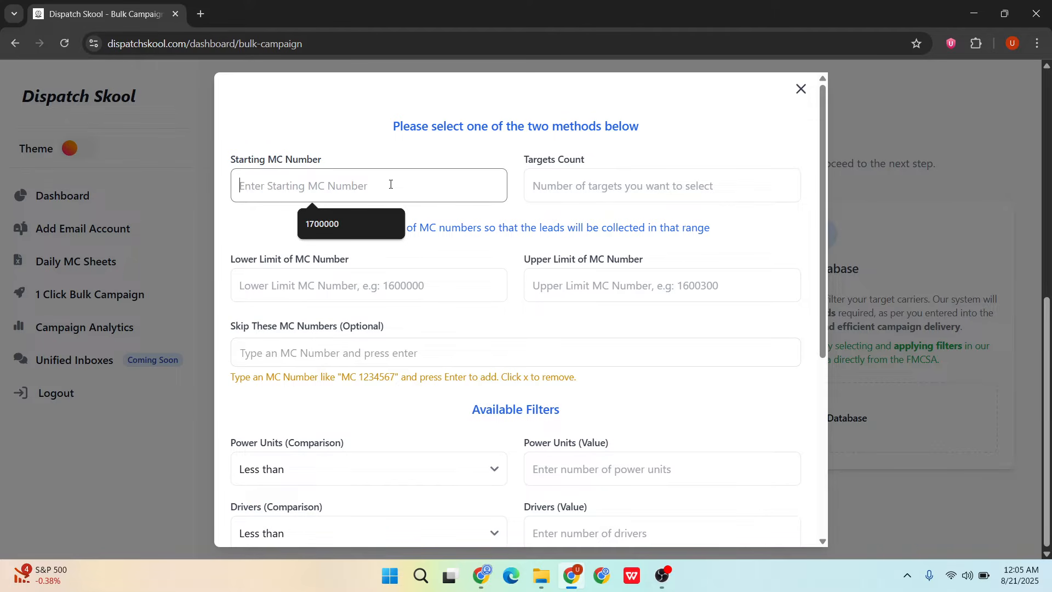
{"action": "left_click", "coordinate": [342, 222]}
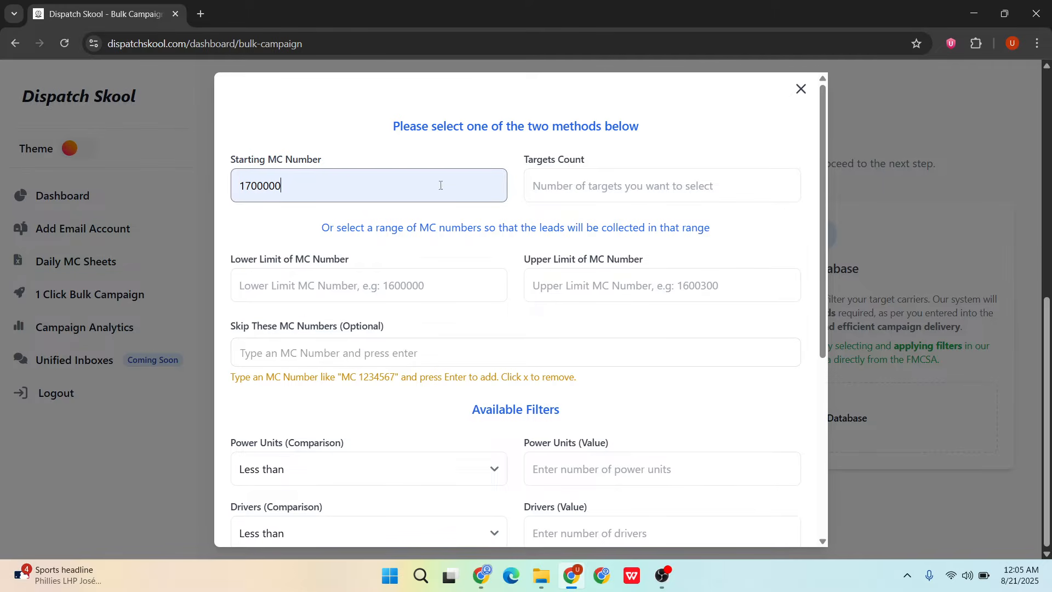
{"action": "left_click", "coordinate": [564, 191]}
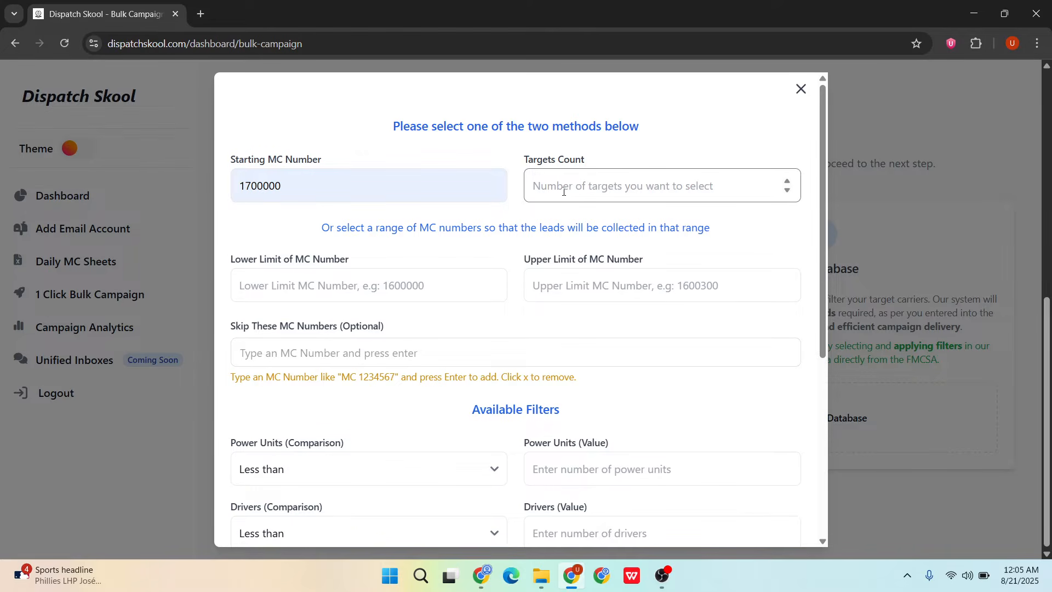
{"action": "type", "text": "500"}
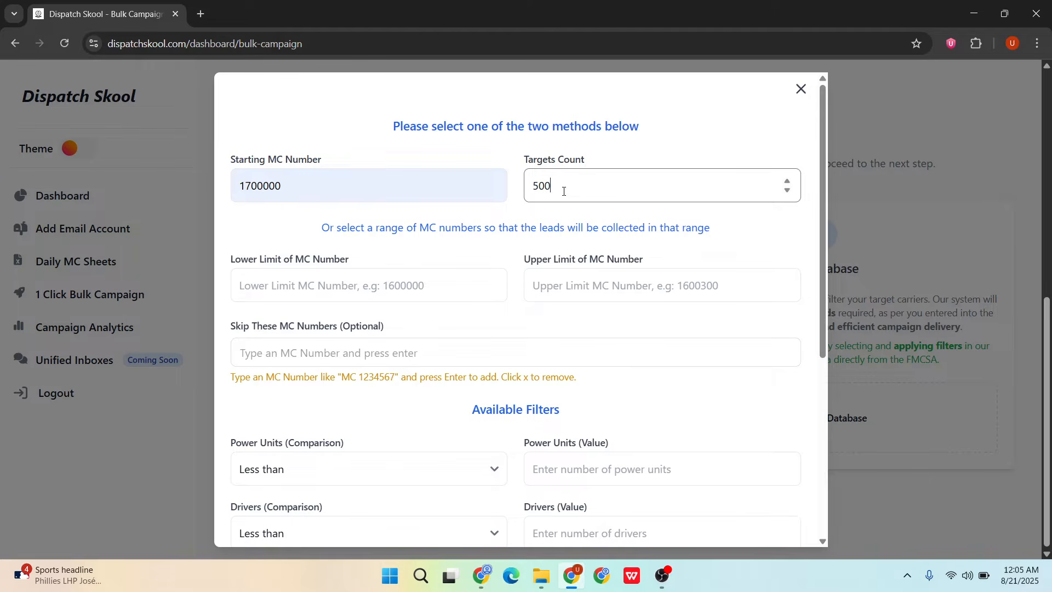
Clear the targets count and the starting MC number.
{"action": "key", "text": "BackSpace"}
{"action": "key", "text": "BackSpace"}
{"action": "key", "text": "BackSpace"}
{"action": "left_click", "coordinate": [375, 186]}
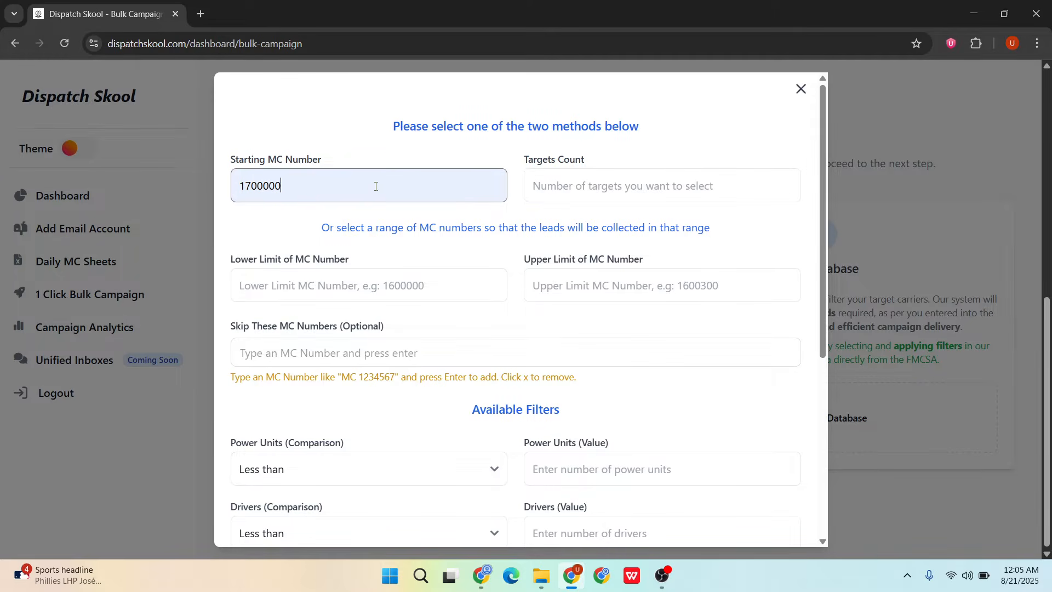
{"action": "key", "text": "ctrl+a"}
{"action": "key", "text": "BackSpace"}
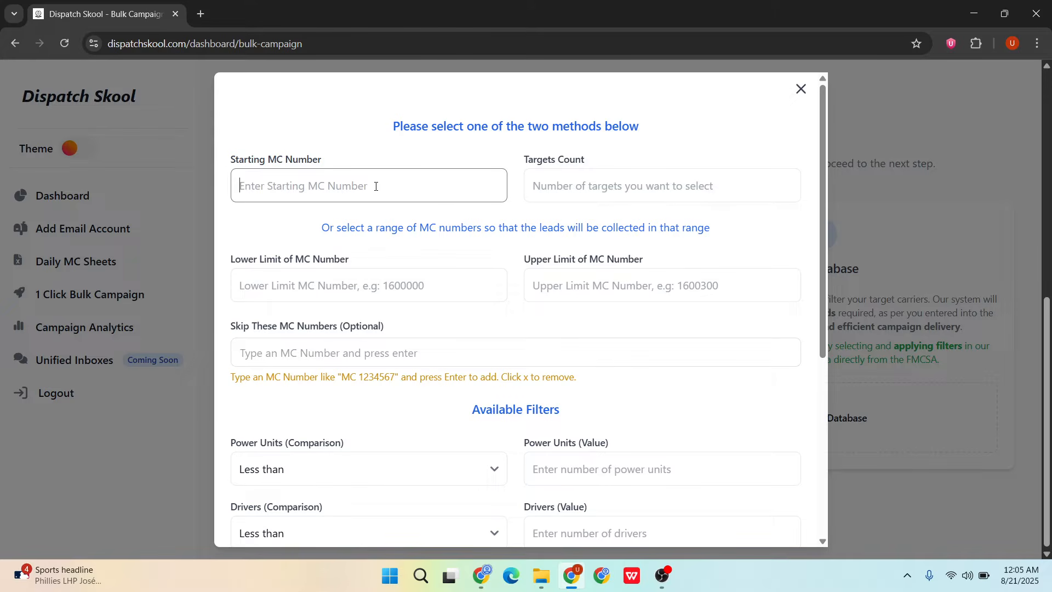
Set the MC number range with a lower limit of 1600000 and an upper limit of 1600300.
{"action": "left_click", "coordinate": [364, 290]}
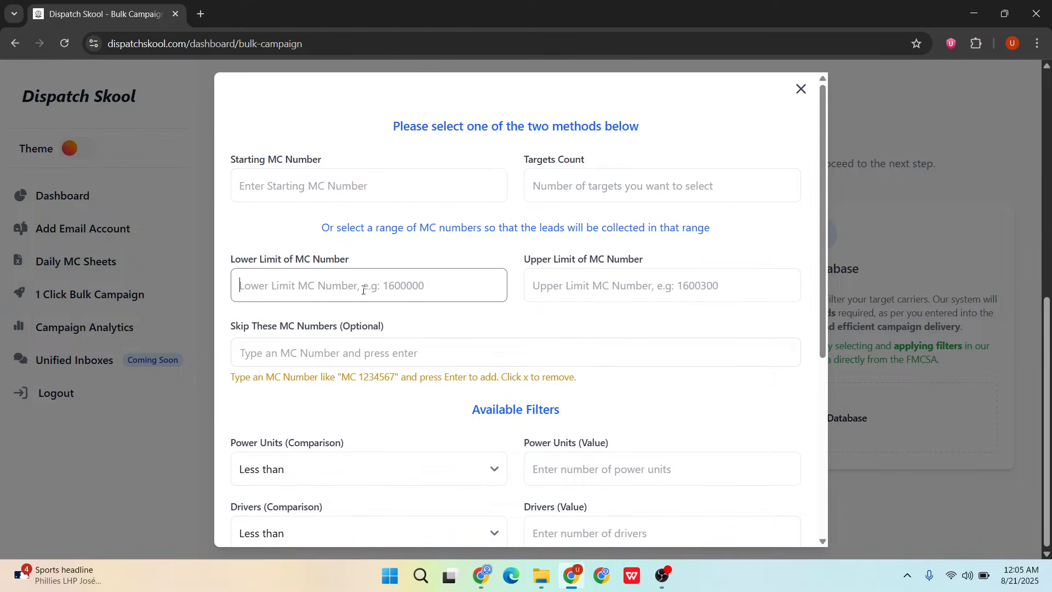
{"action": "type", "text": "160"}
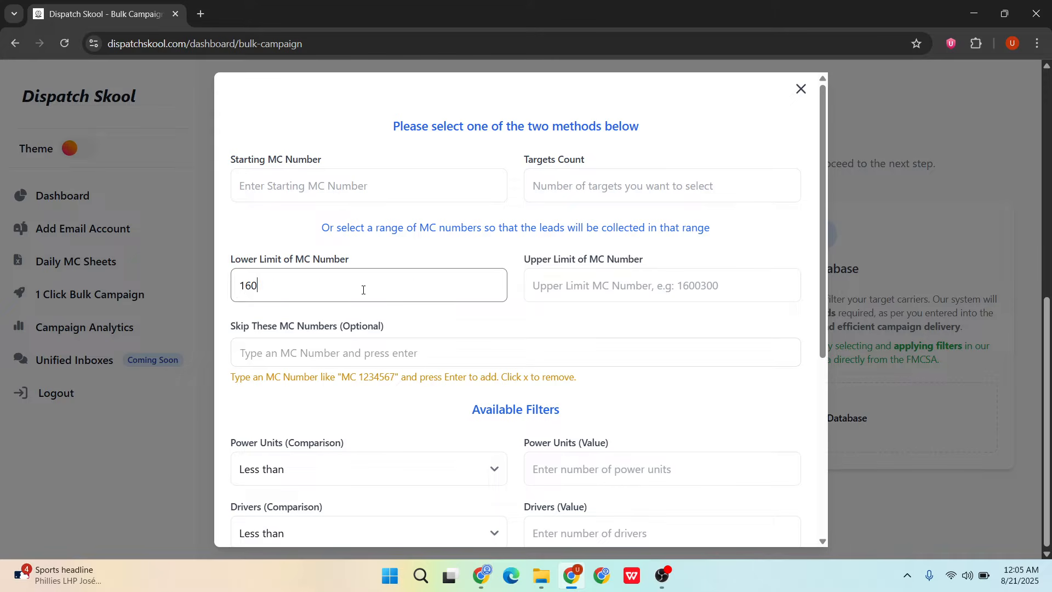
{"action": "type", "text": "0000"}
{"action": "left_click", "coordinate": [640, 283]}
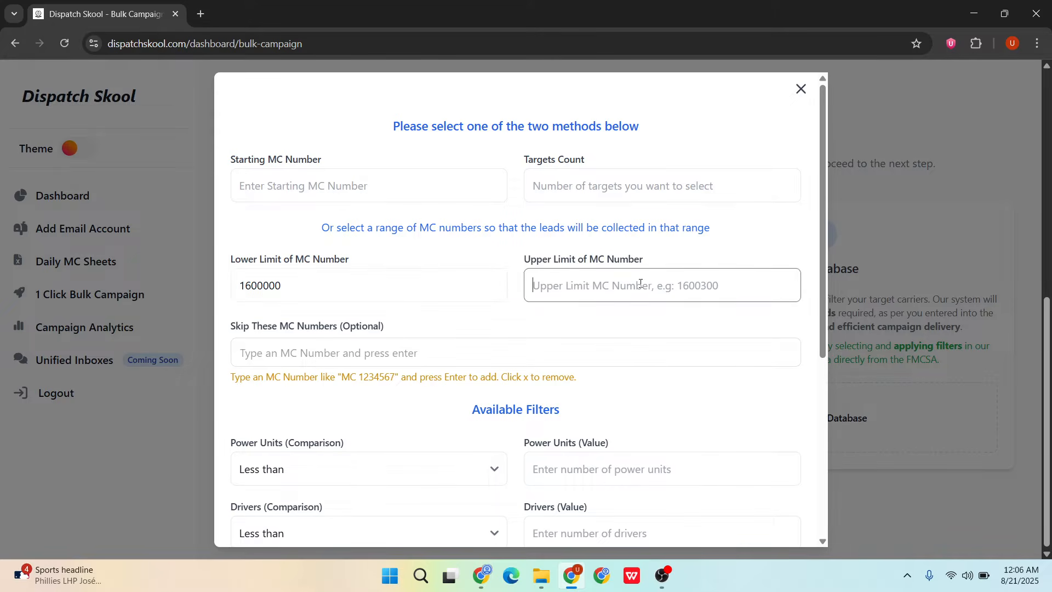
{"action": "type", "text": "16000"}
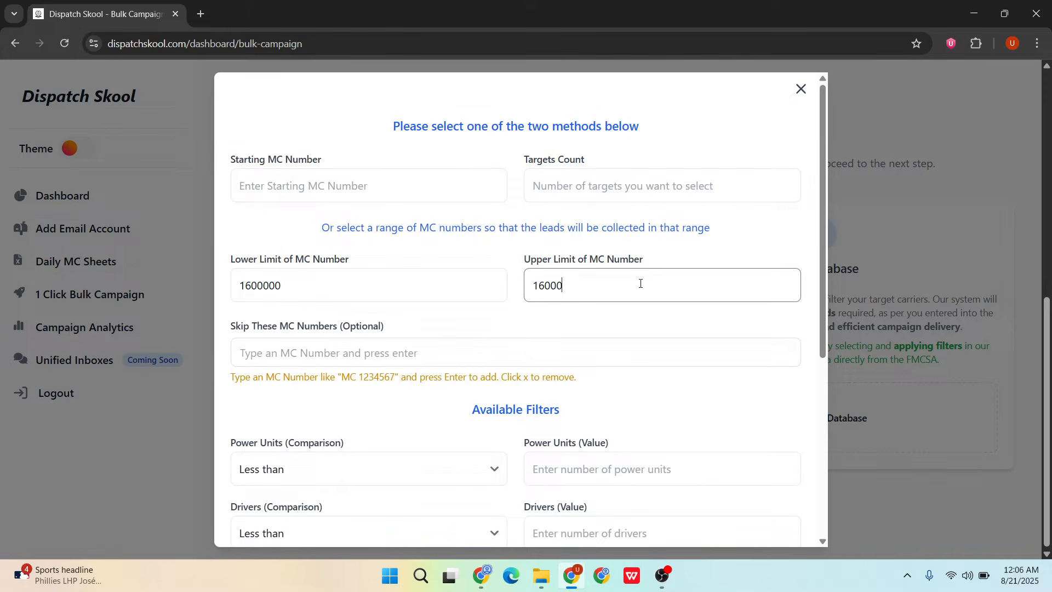
{"action": "key", "text": "BackSpace"}
{"action": "type", "text": "300"}
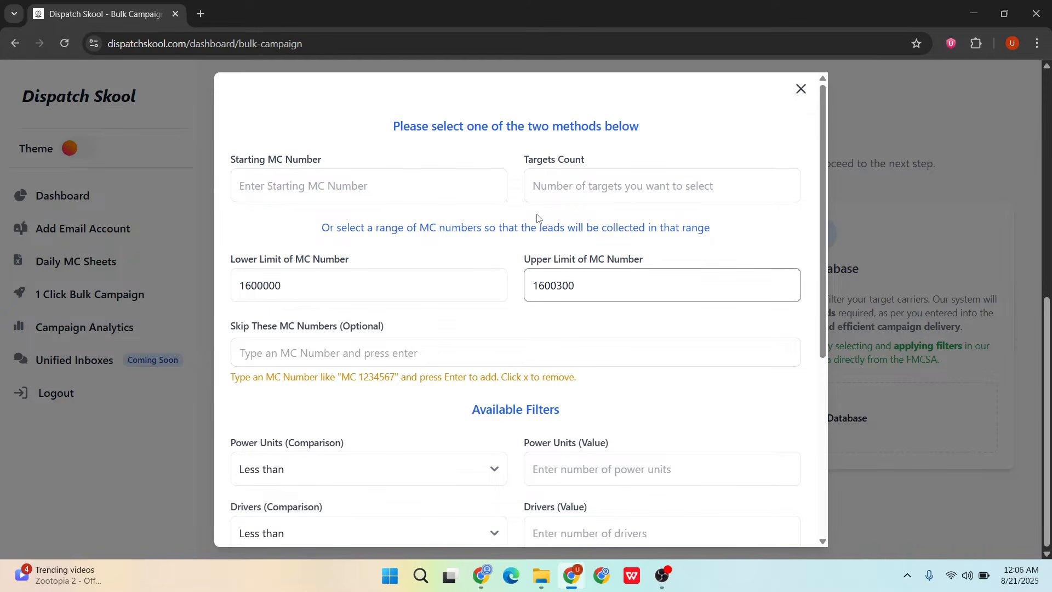
Clear both the upper and lower limits of the MC number range.
{"action": "left_click", "coordinate": [564, 190]}
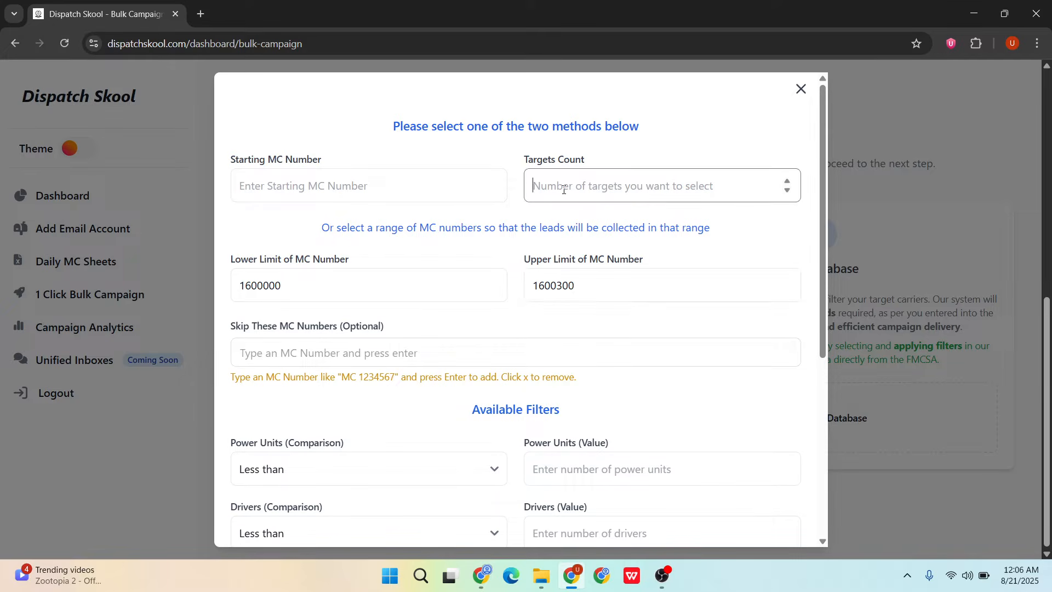
{"action": "left_click", "coordinate": [583, 291]}
{"action": "key", "text": "ctrl+a"}
{"action": "key", "text": "BackSpace"}
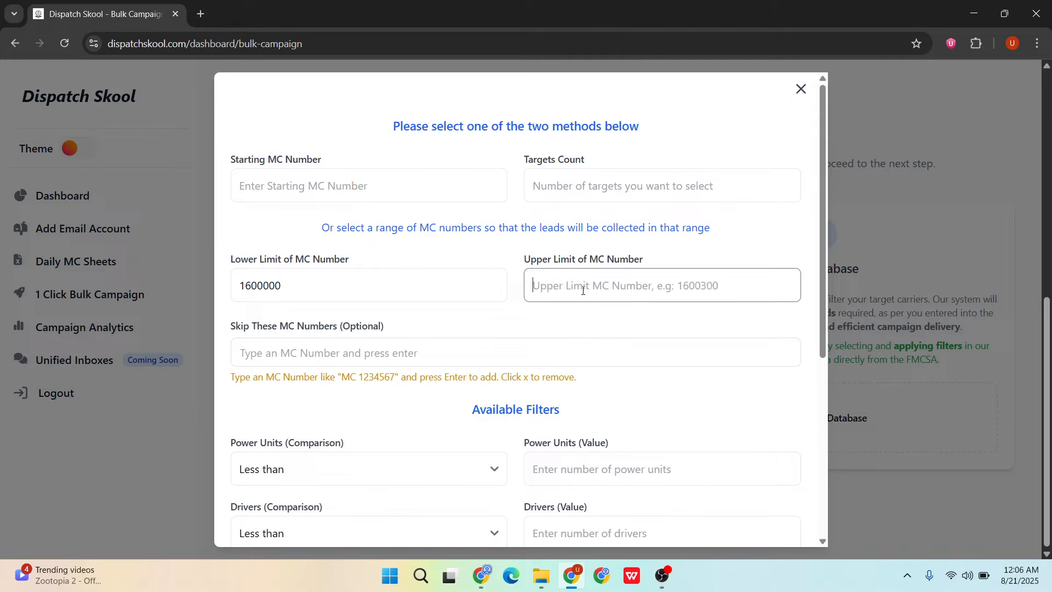
{"action": "double_click", "coordinate": [281, 288]}
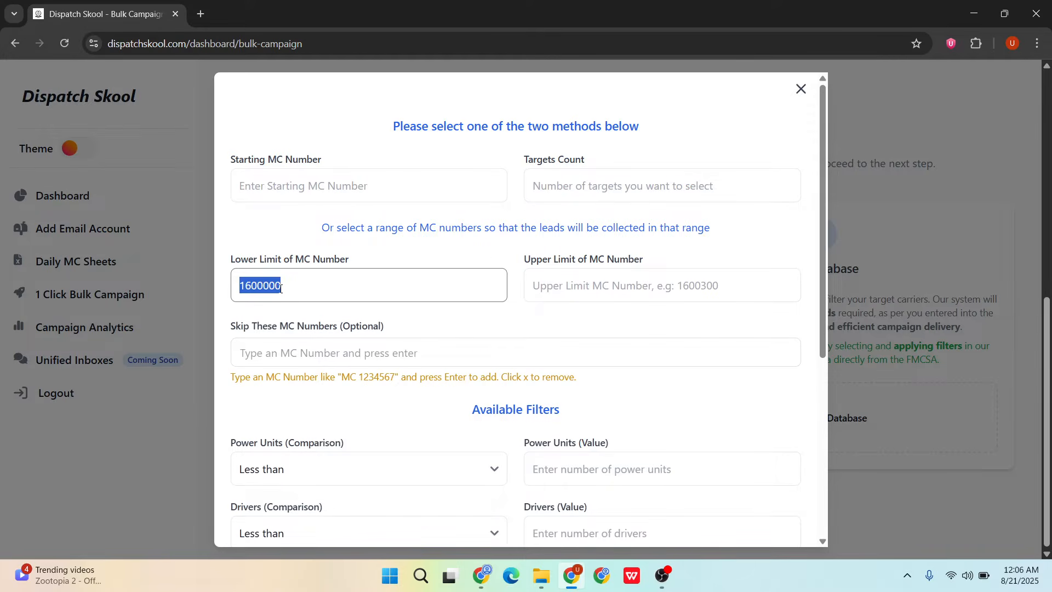
{"action": "key", "text": "BackSpace"}
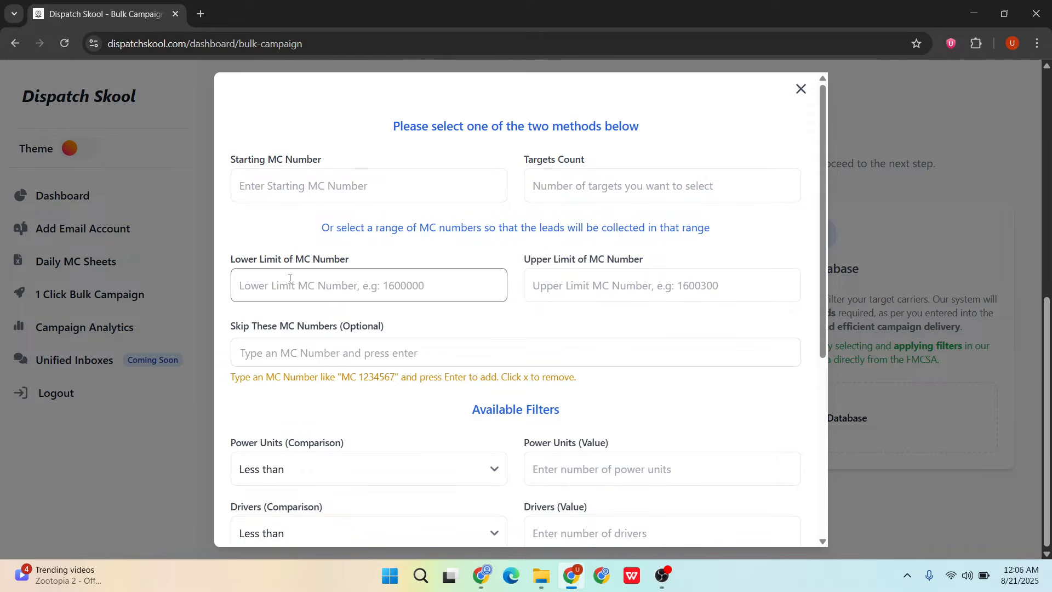
Select leads by starting MC number 1700000 with a targets count of 500.
{"action": "left_click", "coordinate": [381, 185]}
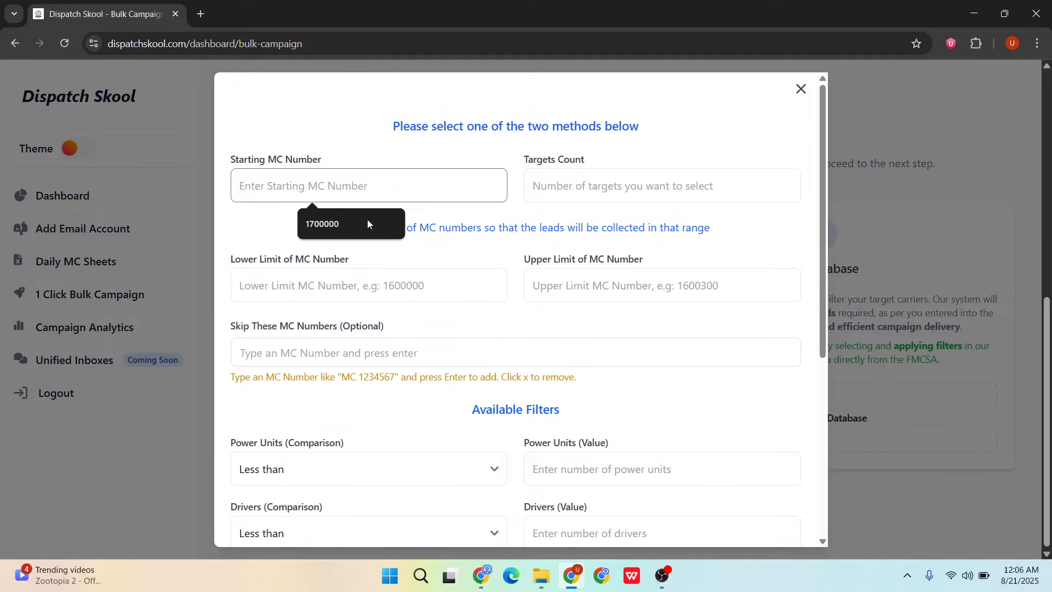
{"action": "left_click", "coordinate": [336, 232]}
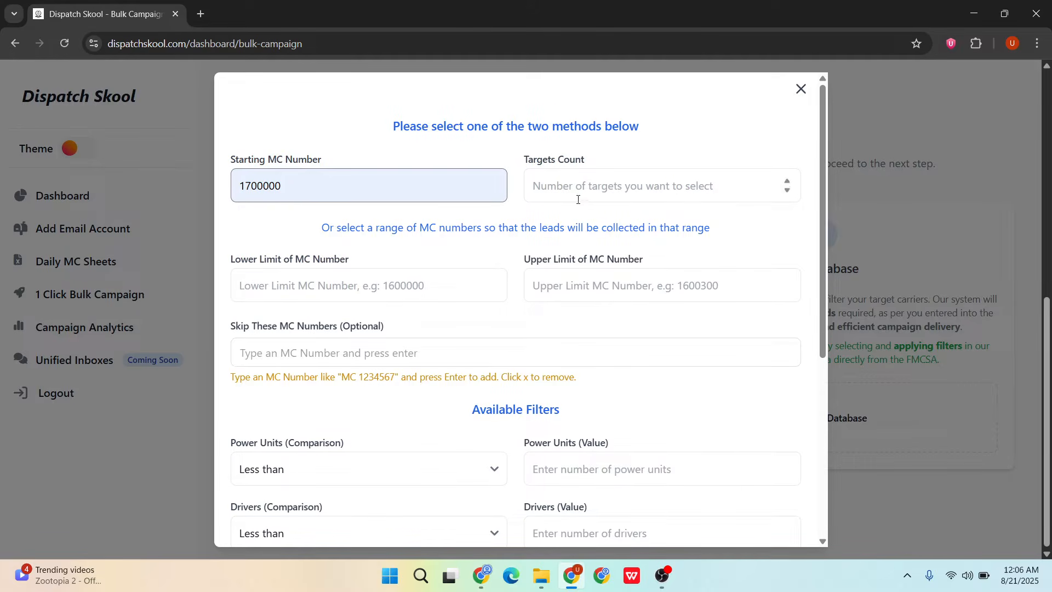
{"action": "left_click", "coordinate": [572, 184]}
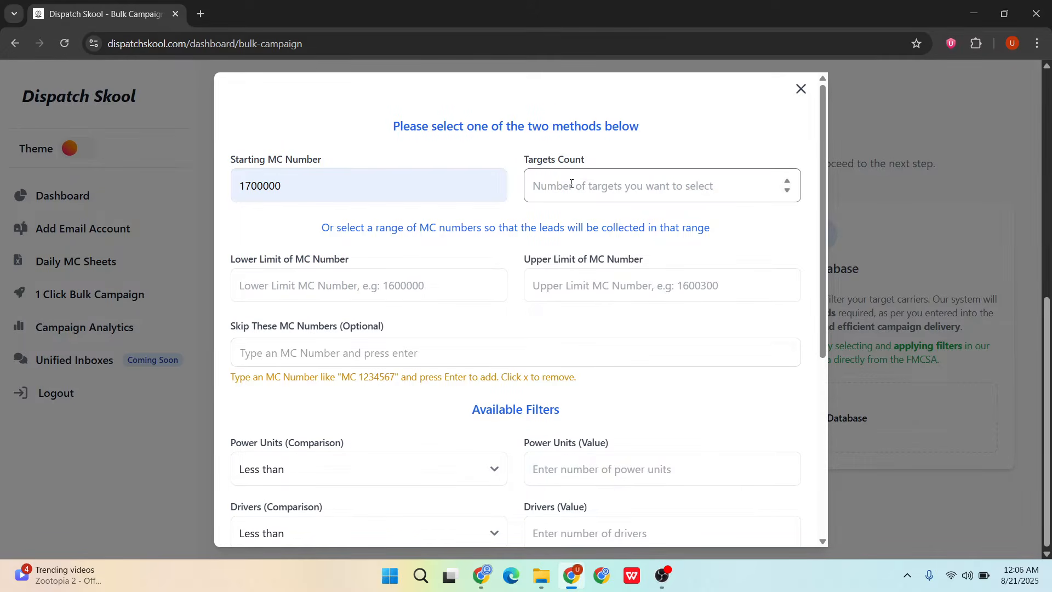
{"action": "type", "text": "500"}
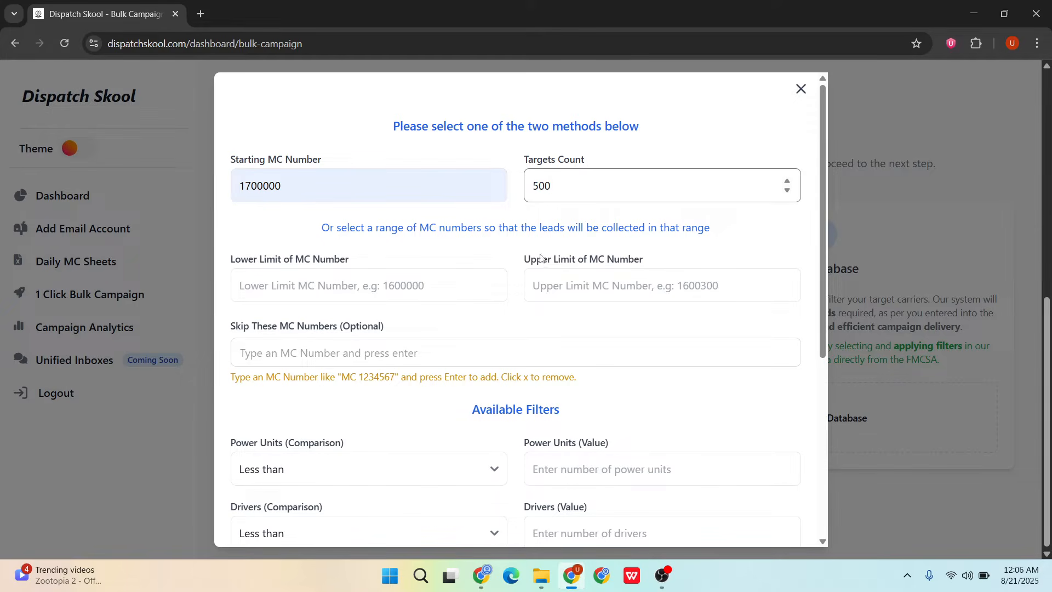
Add 1700002 to the MC numbers to skip.
{"action": "left_click", "coordinate": [305, 350]}
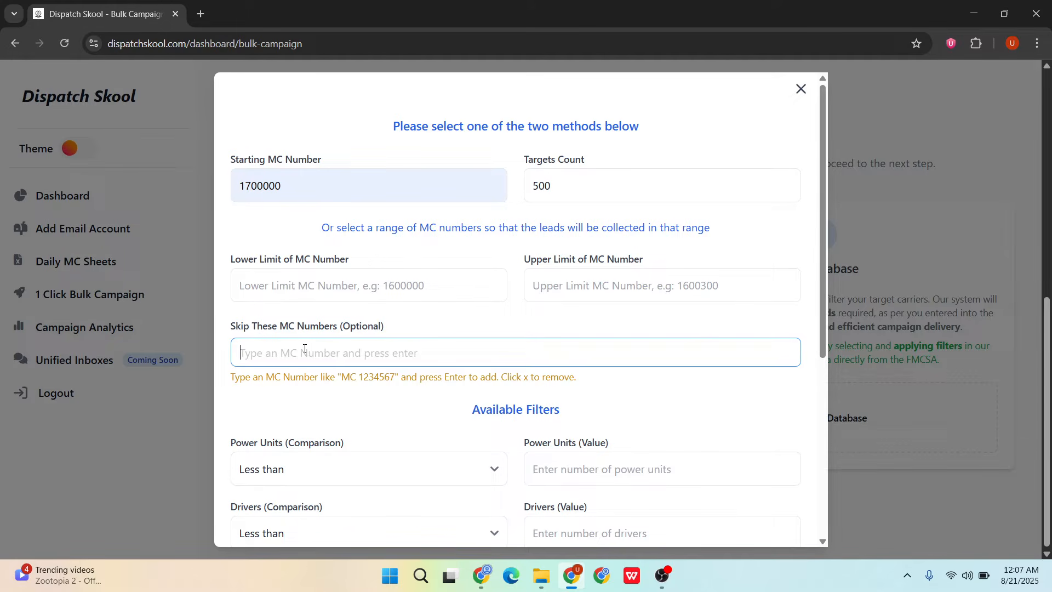
{"action": "type", "text": "1700"}
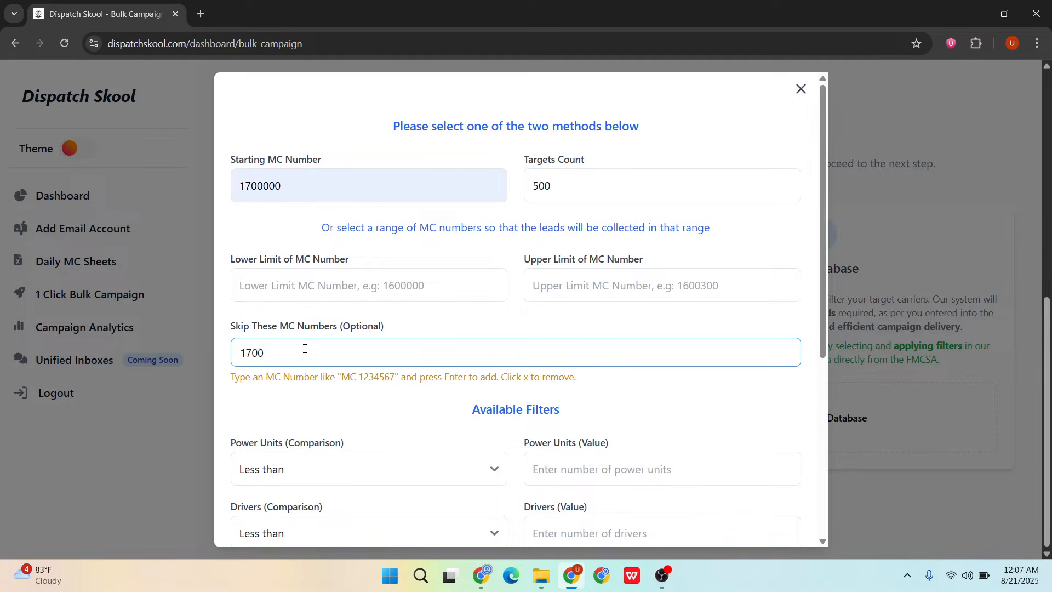
{"action": "type", "text": "002"}
{"action": "key", "text": "Return"}
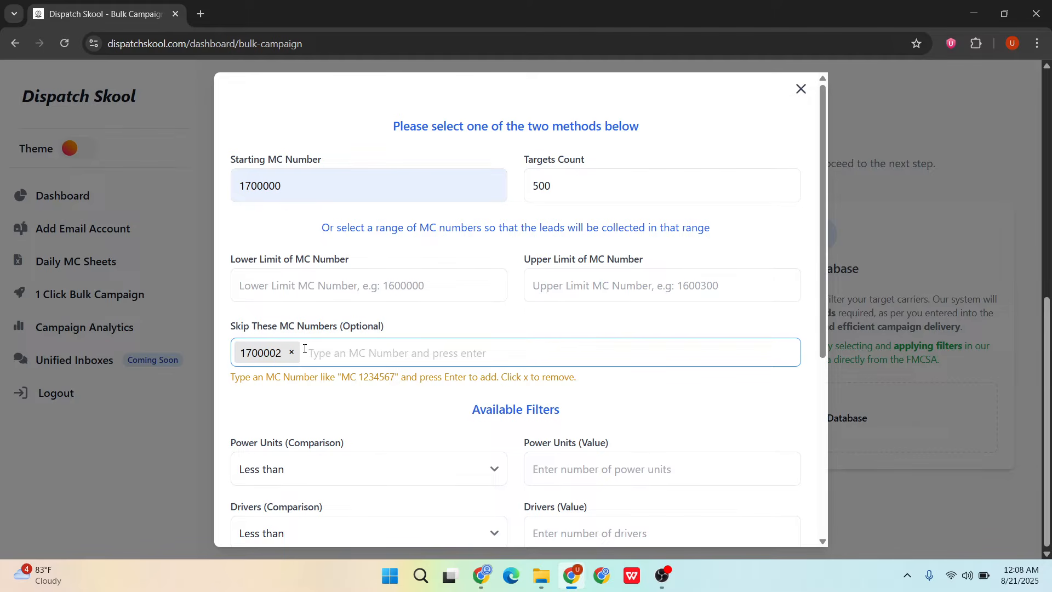
{"action": "left_click", "coordinate": [331, 187]}
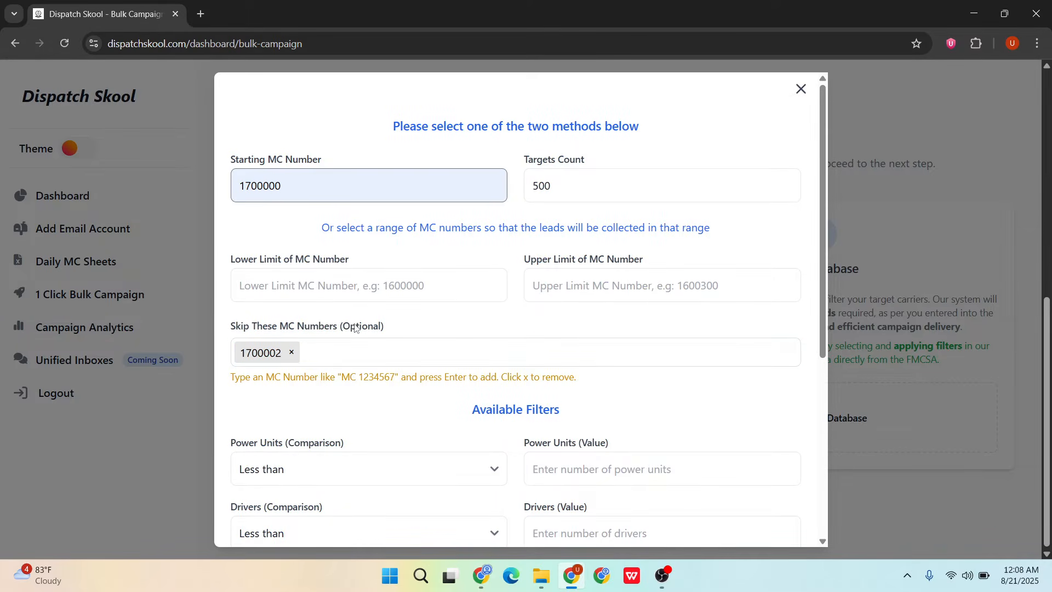
Set the power units filter value to 3, keeping the comparison at Less than.
{"action": "scroll", "coordinate": [356, 317], "scroll_direction": "down", "scroll_amount": 4}
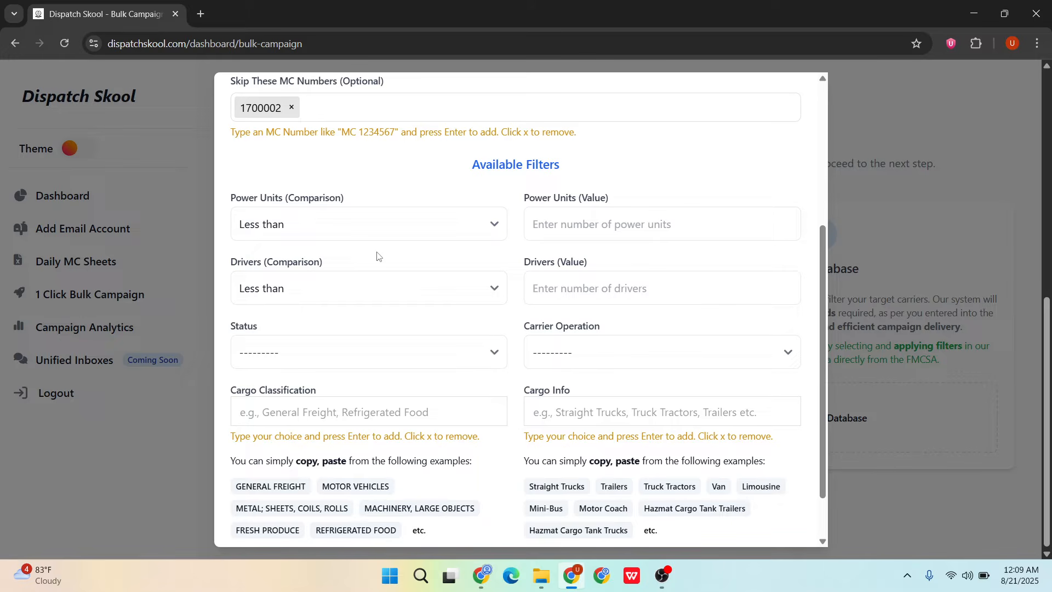
{"action": "left_click", "coordinate": [616, 225]}
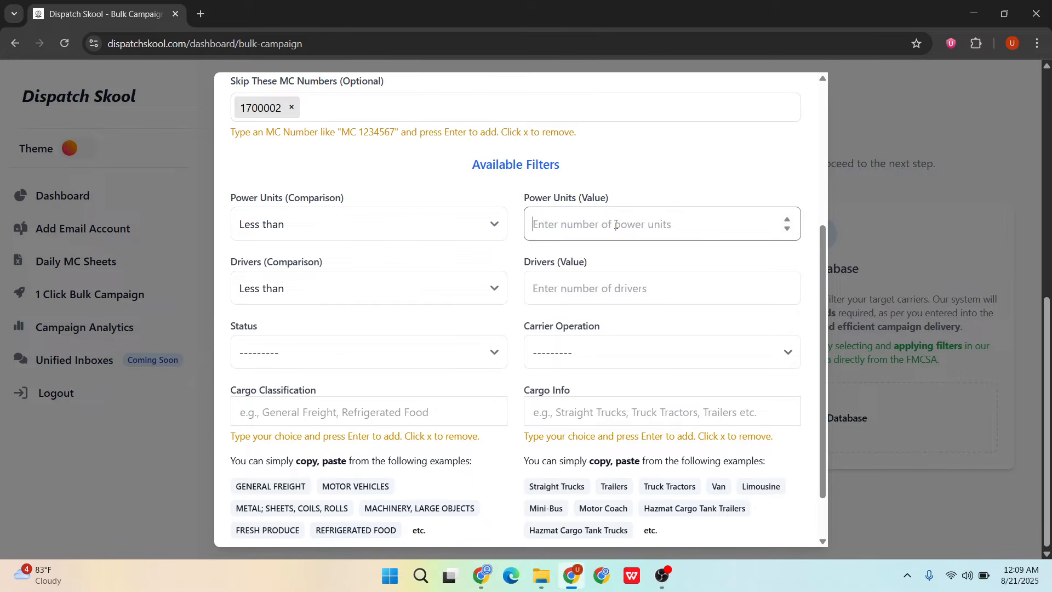
{"action": "type", "text": "3"}
{"action": "left_click", "coordinate": [489, 231]}
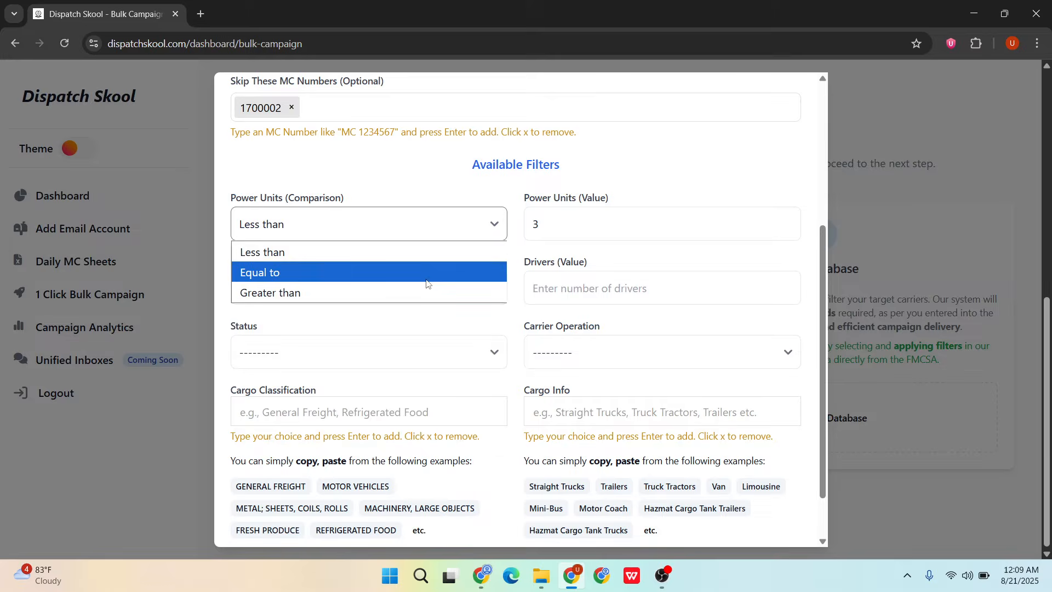
{"action": "left_click", "coordinate": [428, 189]}
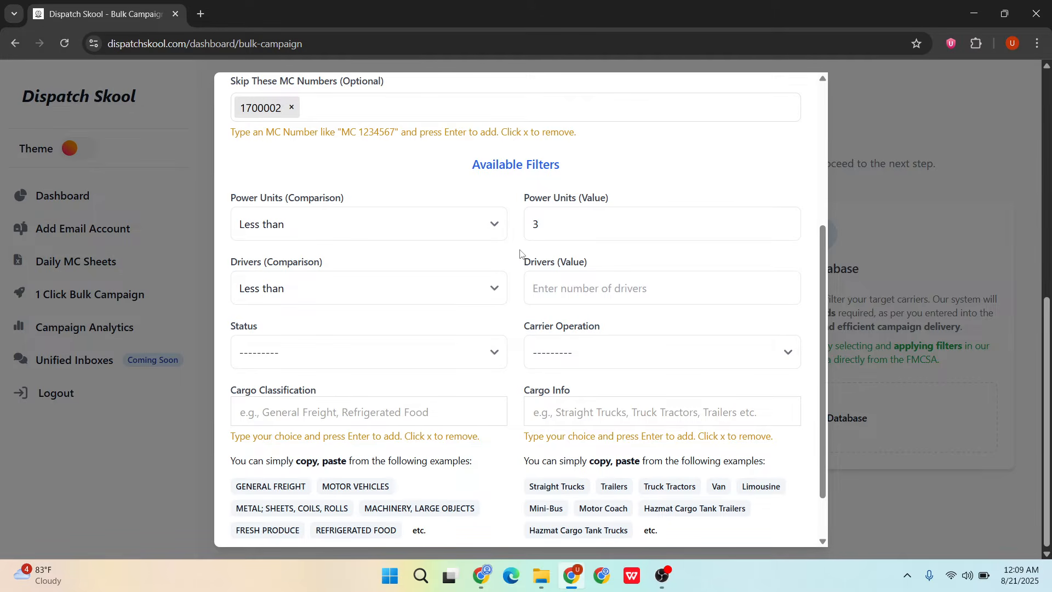
Leave the number of drivers empty and set the carrier status filter to Active.
{"action": "left_click", "coordinate": [605, 292]}
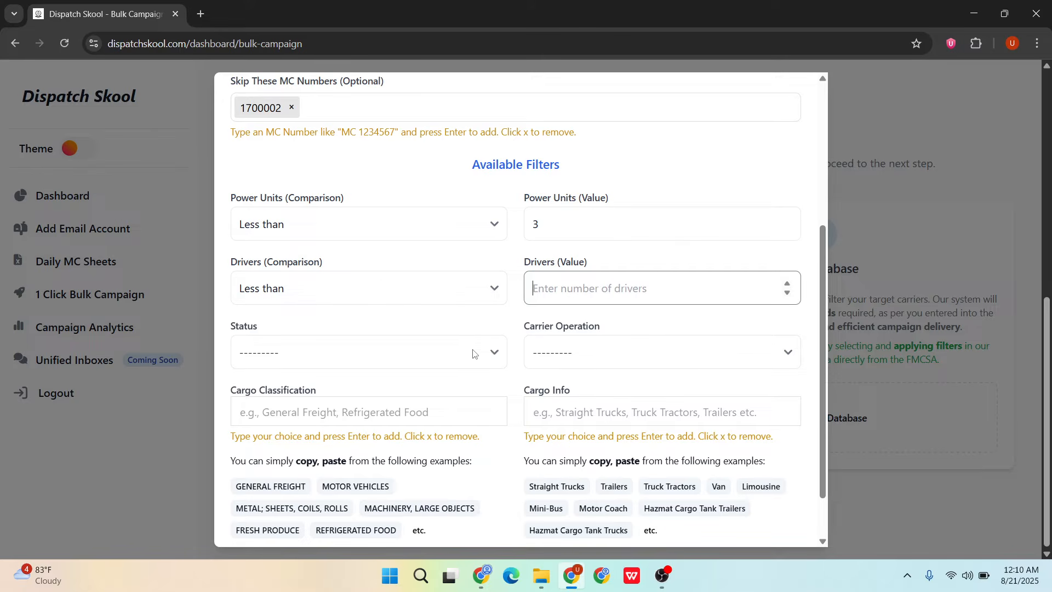
{"action": "left_click", "coordinate": [487, 355]}
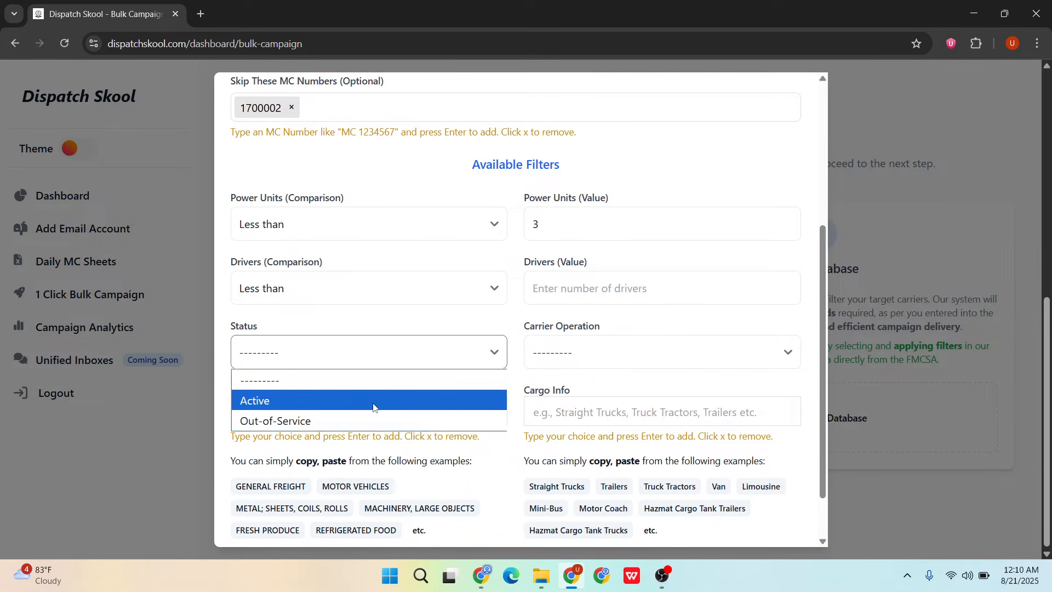
{"action": "left_click", "coordinate": [373, 408]}
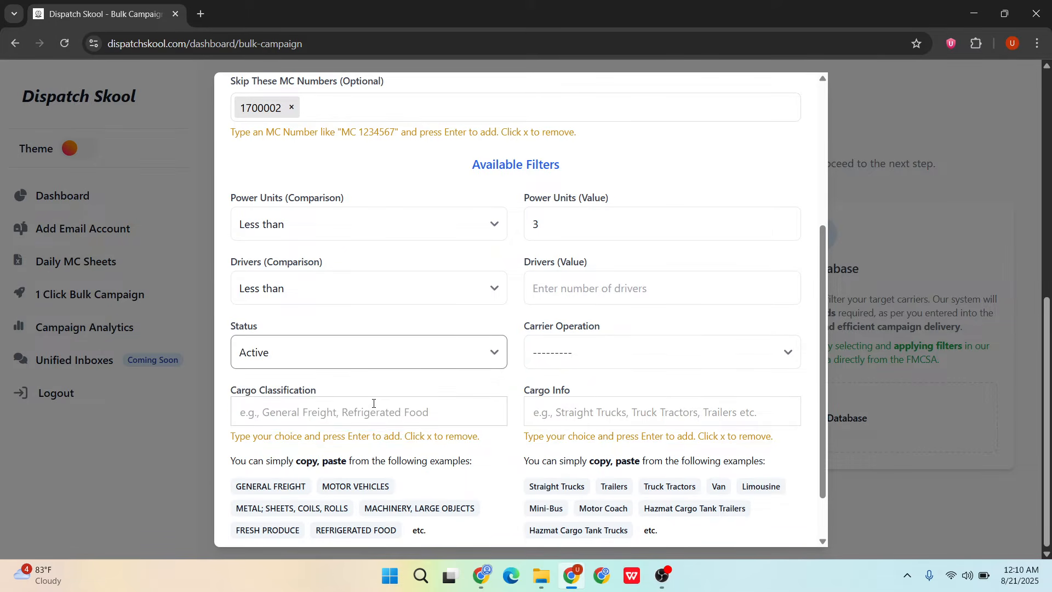
Set the carrier operation filter to Interstate and add Straight Trucks to the cargo info filter.
{"action": "left_click", "coordinate": [626, 350]}
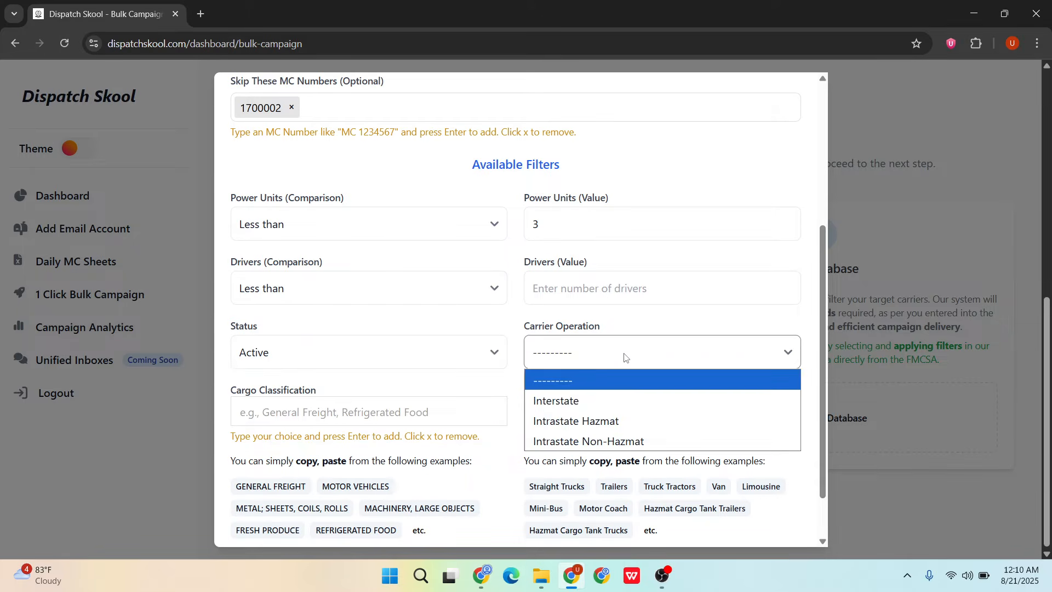
{"action": "left_click", "coordinate": [605, 406]}
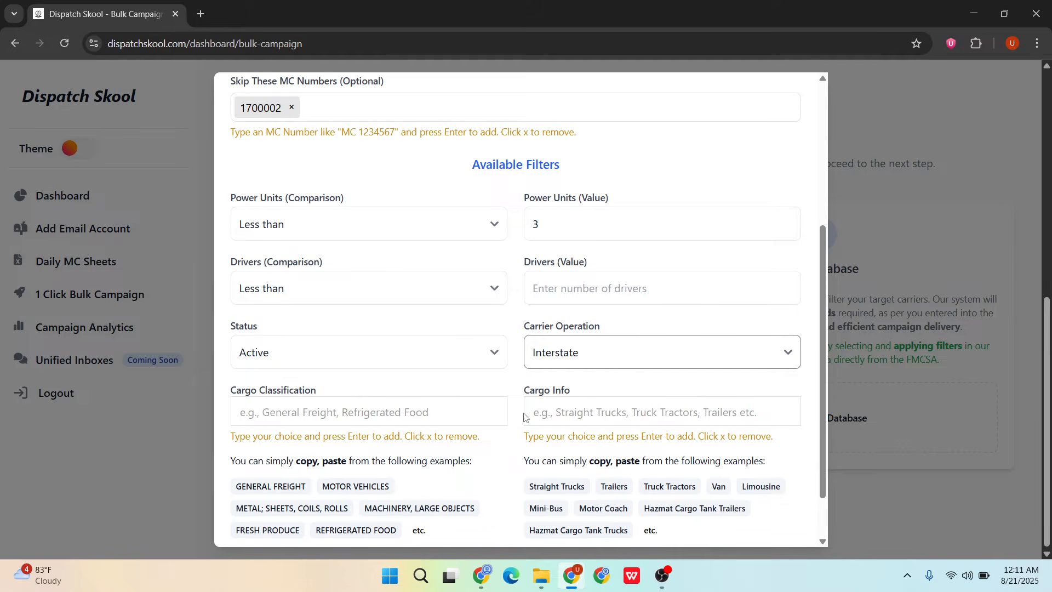
{"action": "left_click", "coordinate": [571, 413]}
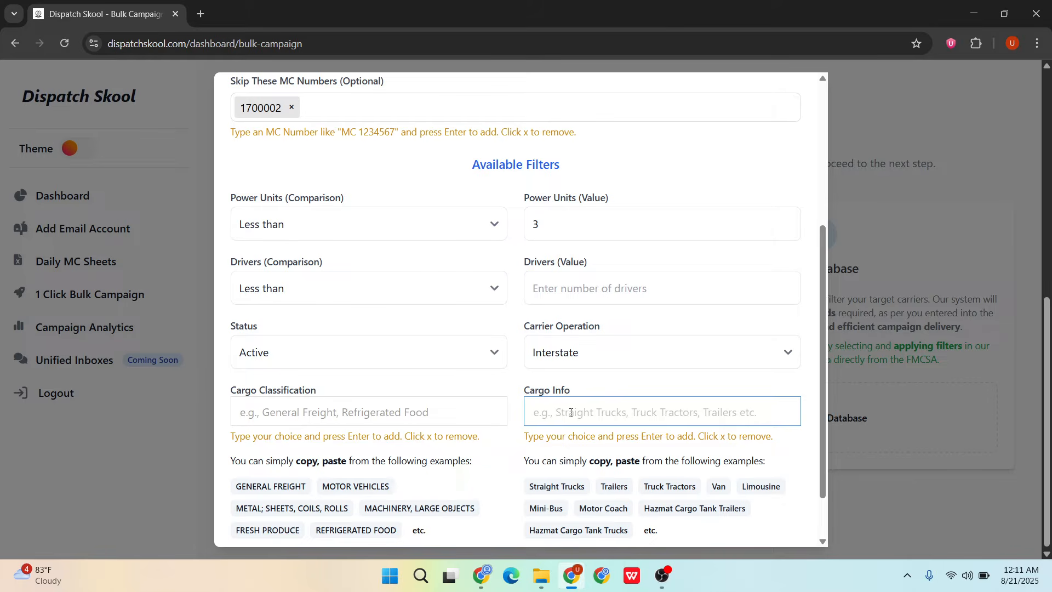
{"action": "scroll", "coordinate": [666, 389], "scroll_direction": "down", "scroll_amount": 2}
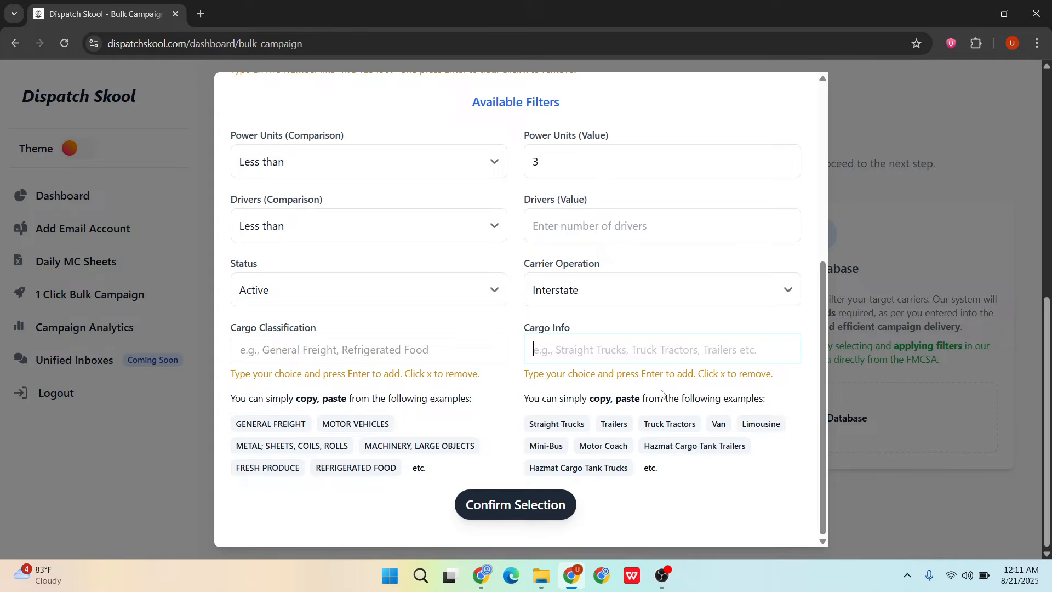
{"action": "triple_click", "coordinate": [578, 423]}
{"action": "key", "text": "ctrl+c"}
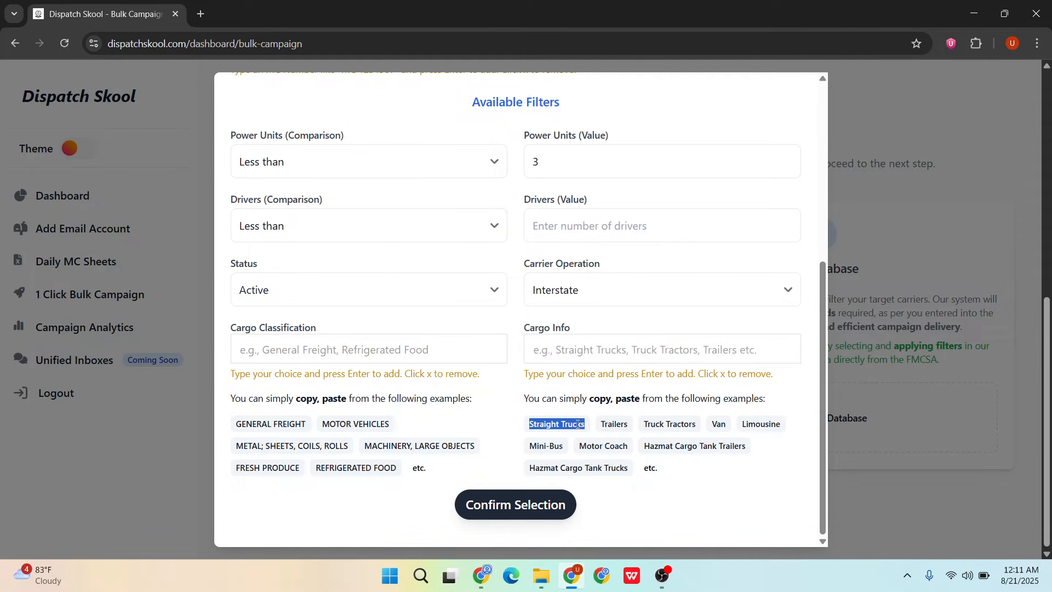
{"action": "left_click", "coordinate": [591, 356]}
{"action": "key", "text": "ctrl+v"}
{"action": "key", "text": "Return"}
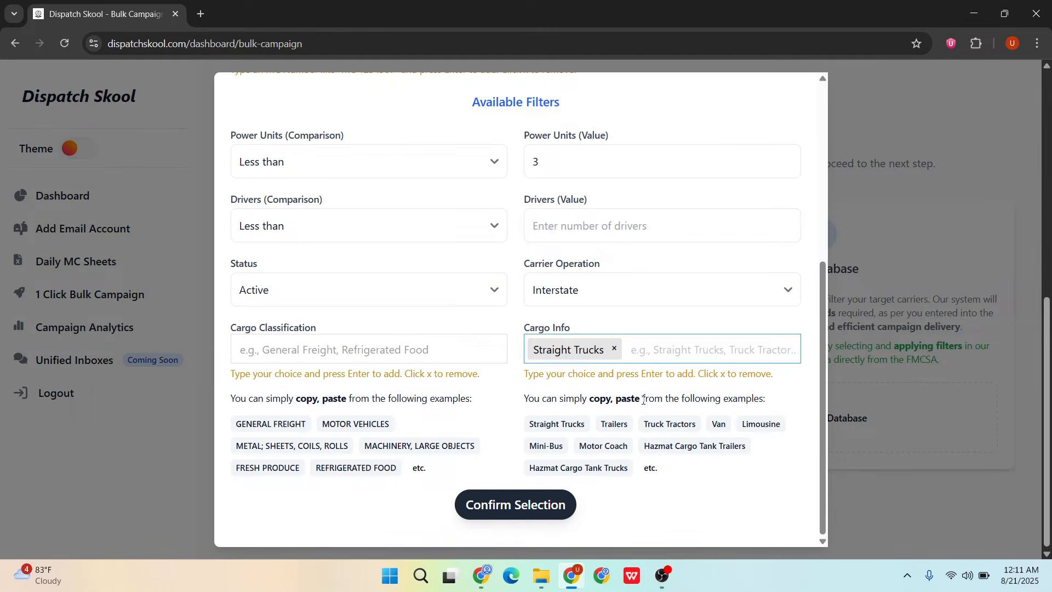
Add Truck Tractors and Trailers to the cargo info filter, using the listed example values.
{"action": "double_click", "coordinate": [653, 423]}
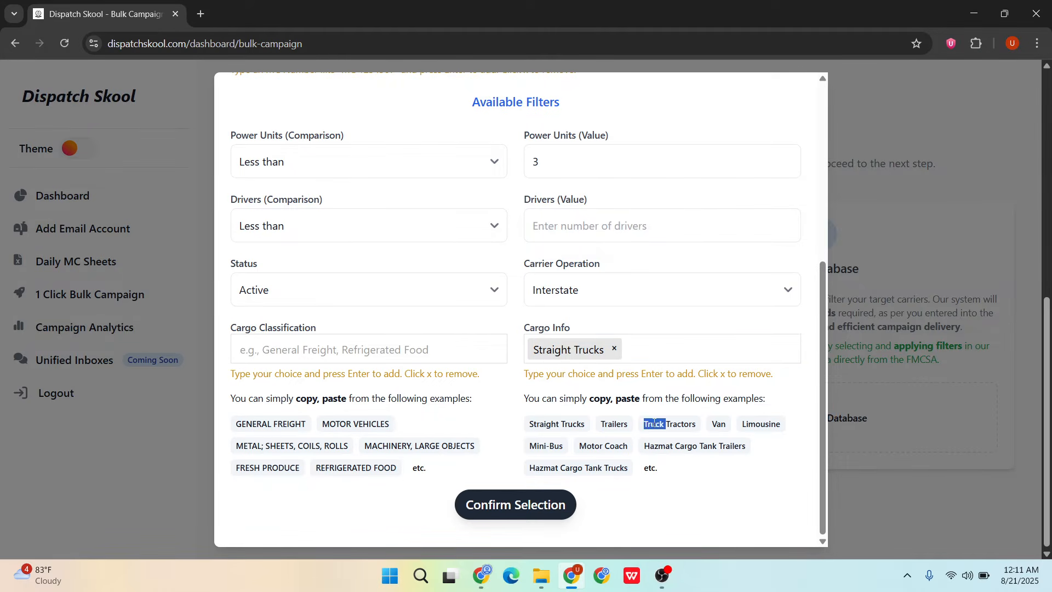
{"action": "triple_click", "coordinate": [654, 423]}
{"action": "key", "text": "ctrl+c"}
{"action": "left_click", "coordinate": [682, 354]}
{"action": "key", "text": "ctrl+v"}
{"action": "key", "text": "Return"}
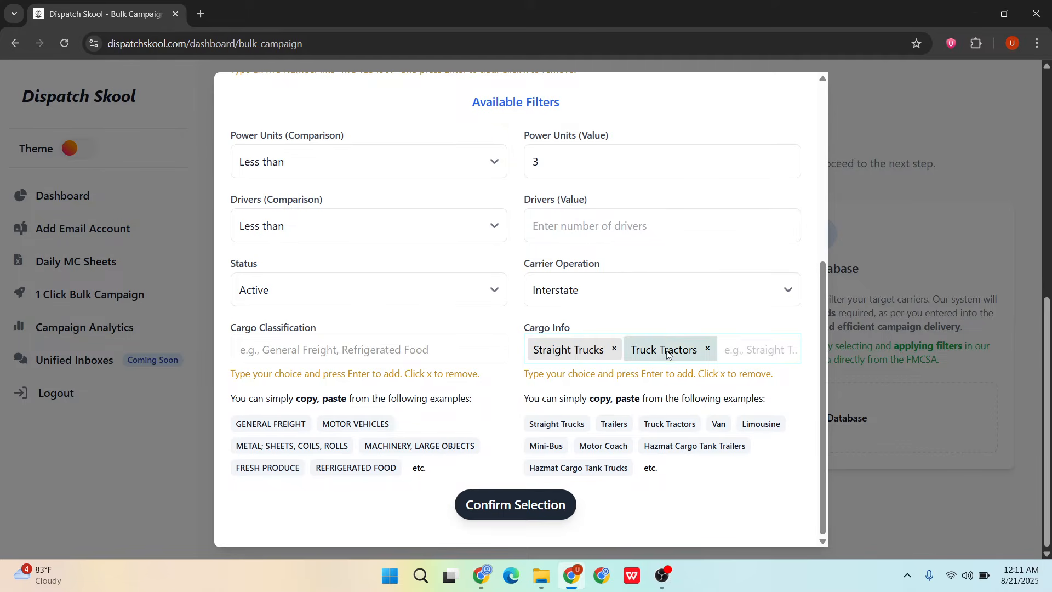
{"action": "double_click", "coordinate": [620, 425]}
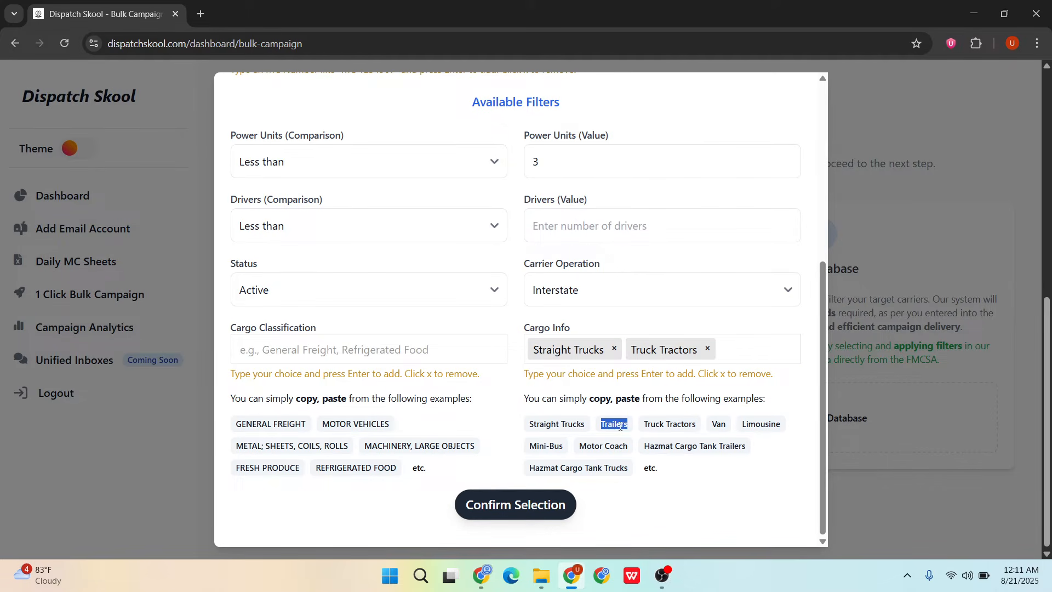
{"action": "key", "text": "ctrl+c"}
{"action": "left_click", "coordinate": [742, 352]}
{"action": "key", "text": "ctrl+v"}
{"action": "key", "text": "Return"}
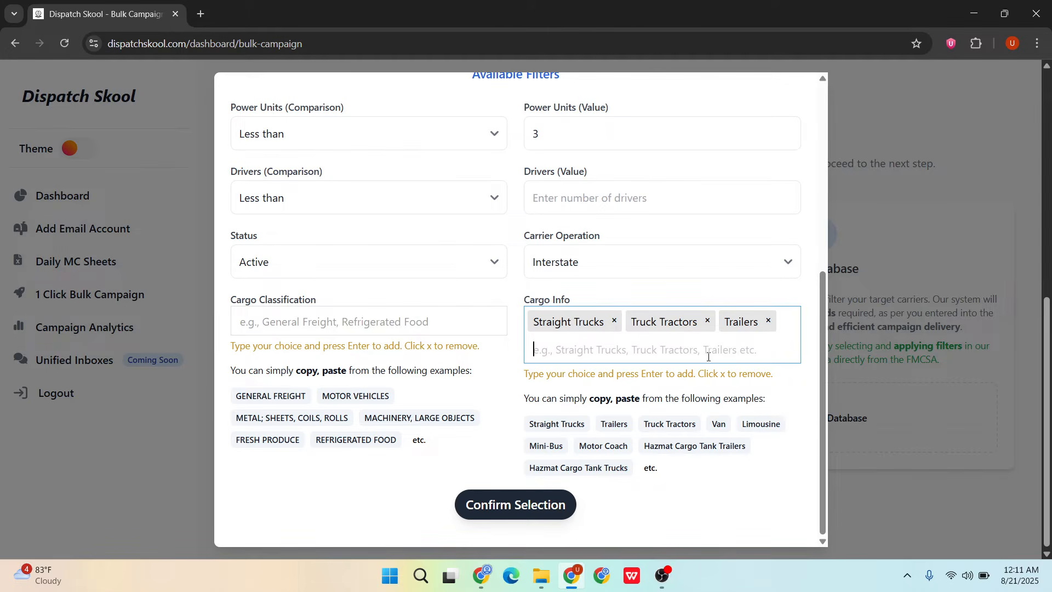
Remove Straight Trucks and Trailers from the cargo info filter.
{"action": "left_click", "coordinate": [613, 322]}
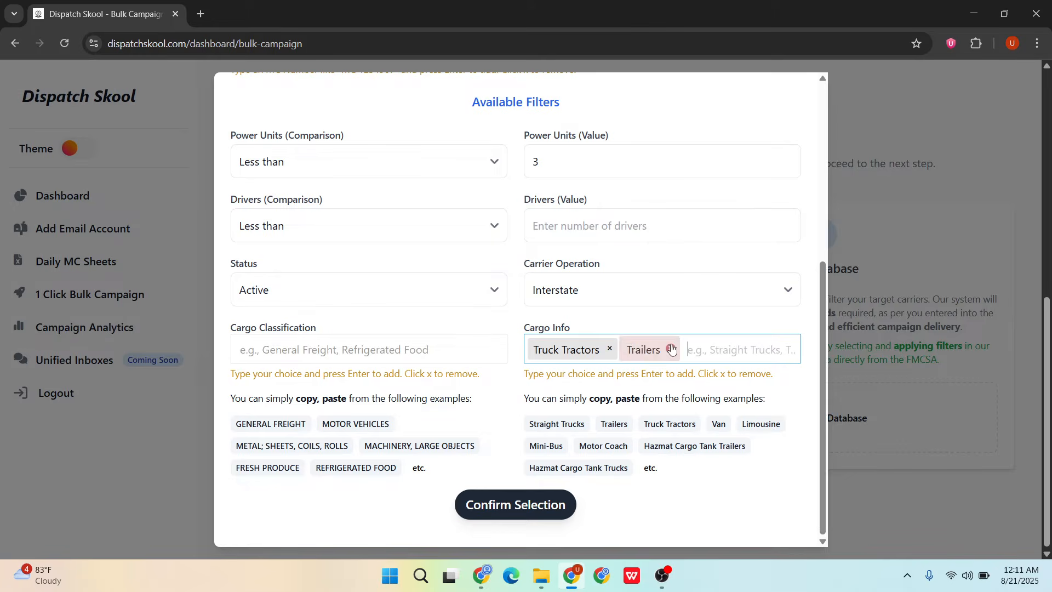
{"action": "left_click", "coordinate": [672, 349]}
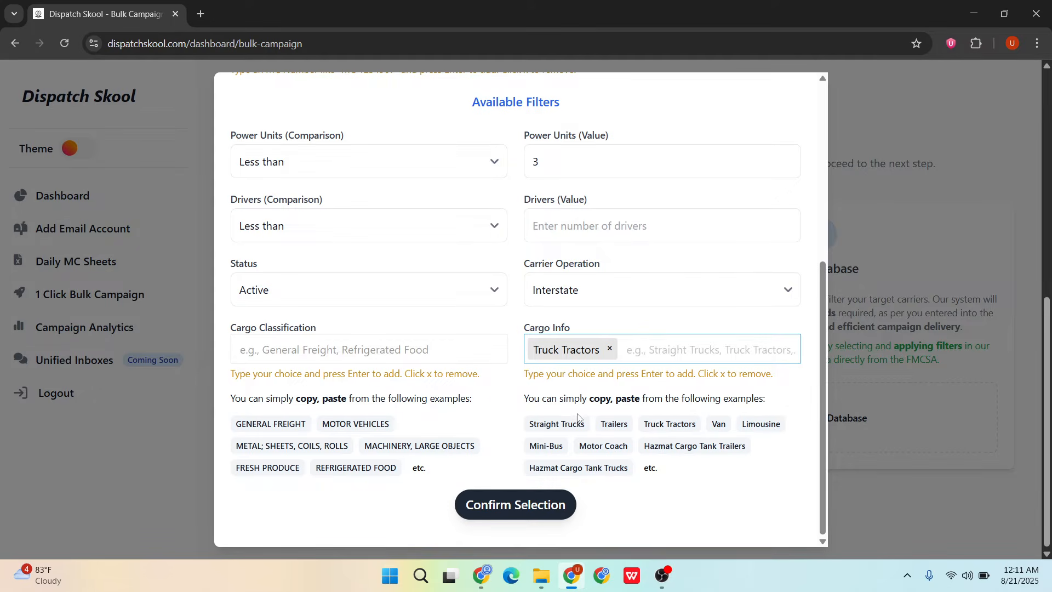
Add Straight Trucks and Trailers back to the cargo info filter alongside Truck Tractors.
{"action": "triple_click", "coordinate": [565, 426]}
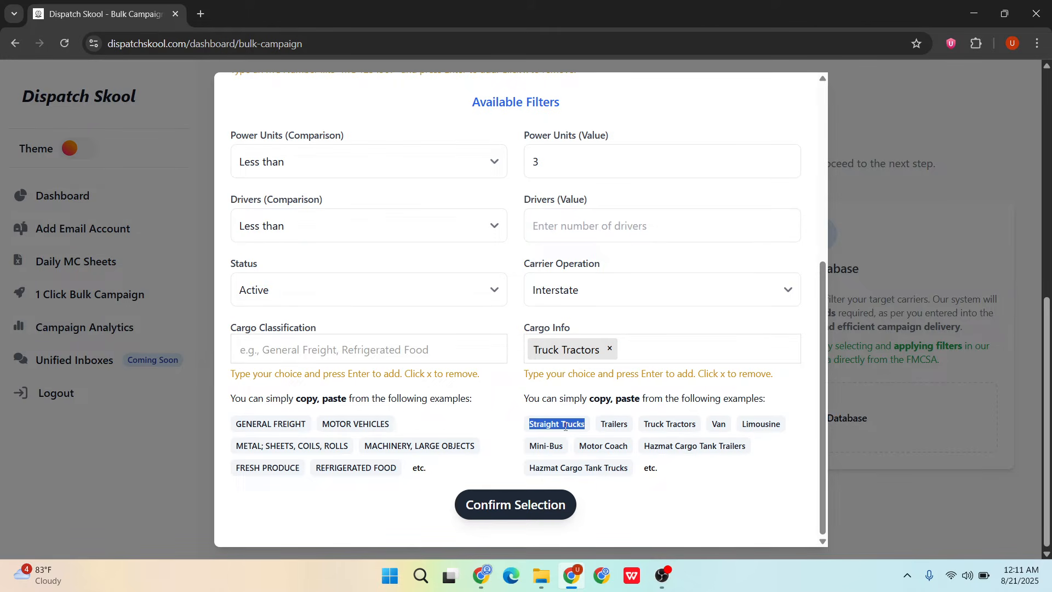
{"action": "left_click", "coordinate": [661, 356]}
{"action": "key", "text": "ctrl+v"}
{"action": "key", "text": "Return"}
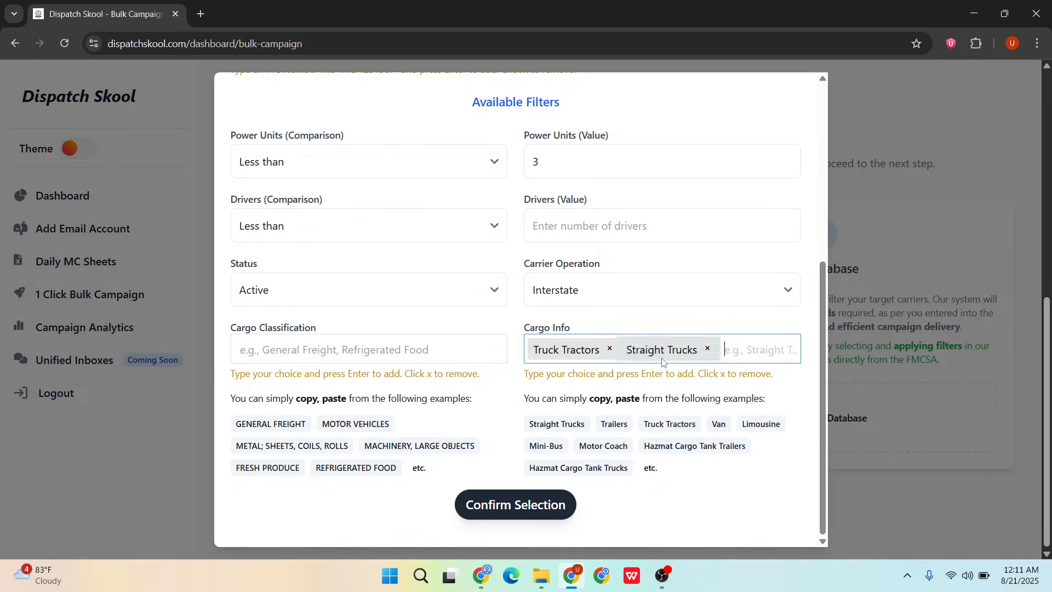
{"action": "double_click", "coordinate": [680, 430]}
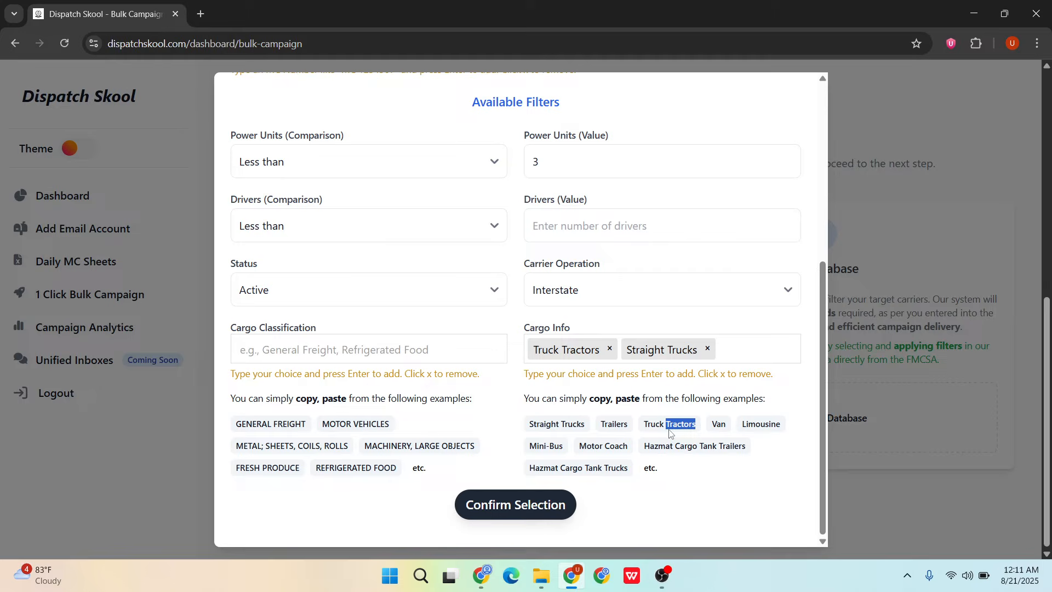
{"action": "left_click", "coordinate": [629, 430]}
{"action": "double_click", "coordinate": [627, 430]}
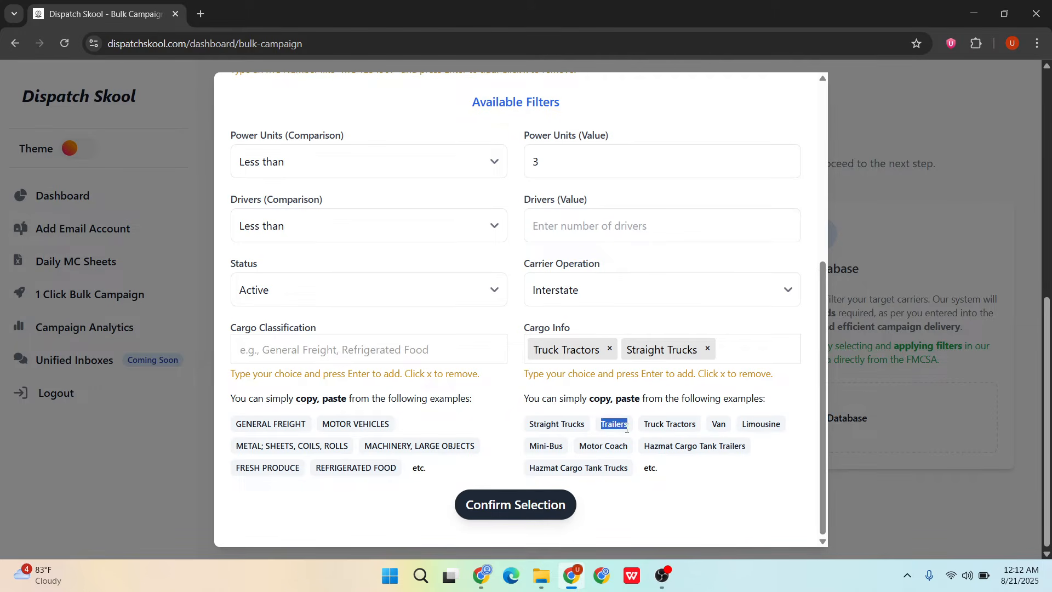
{"action": "key", "text": "ctrl+c"}
{"action": "left_click", "coordinate": [771, 342]}
{"action": "key", "text": "ctrl+v"}
{"action": "key", "text": "Return"}
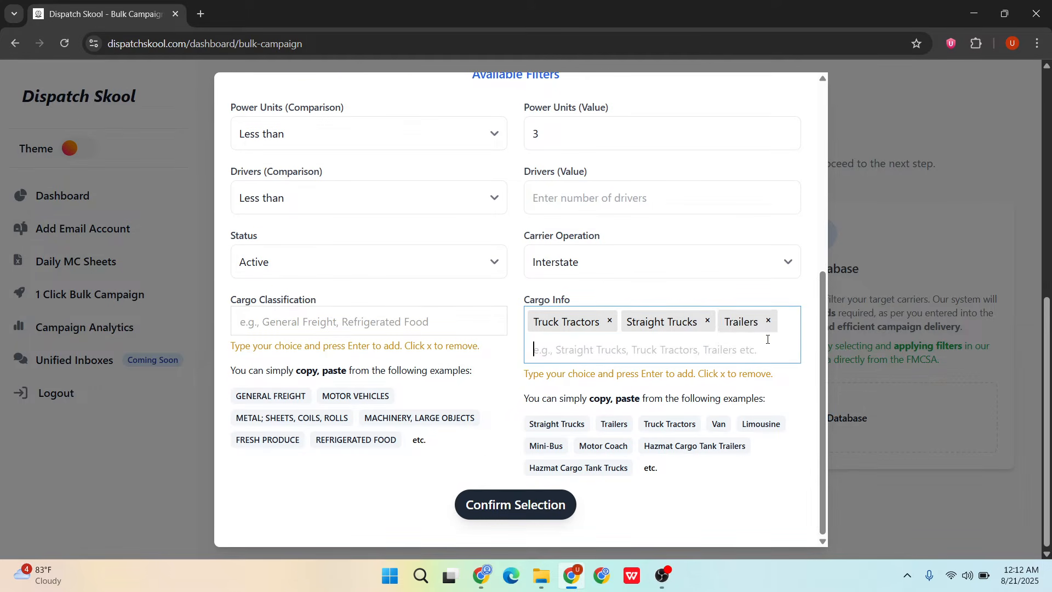
Review the starting MC number, targets count, skipped MC numbers and all chosen filters in the lead selection form.
{"action": "scroll", "coordinate": [550, 318], "scroll_direction": "up", "scroll_amount": 6}
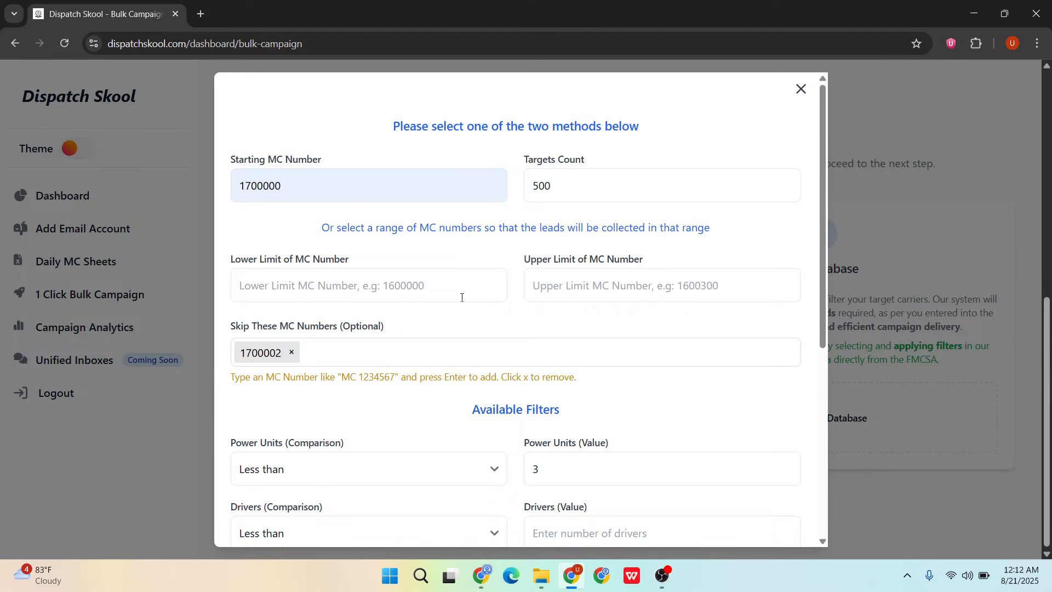
{"action": "scroll", "coordinate": [462, 297], "scroll_direction": "down", "scroll_amount": 3}
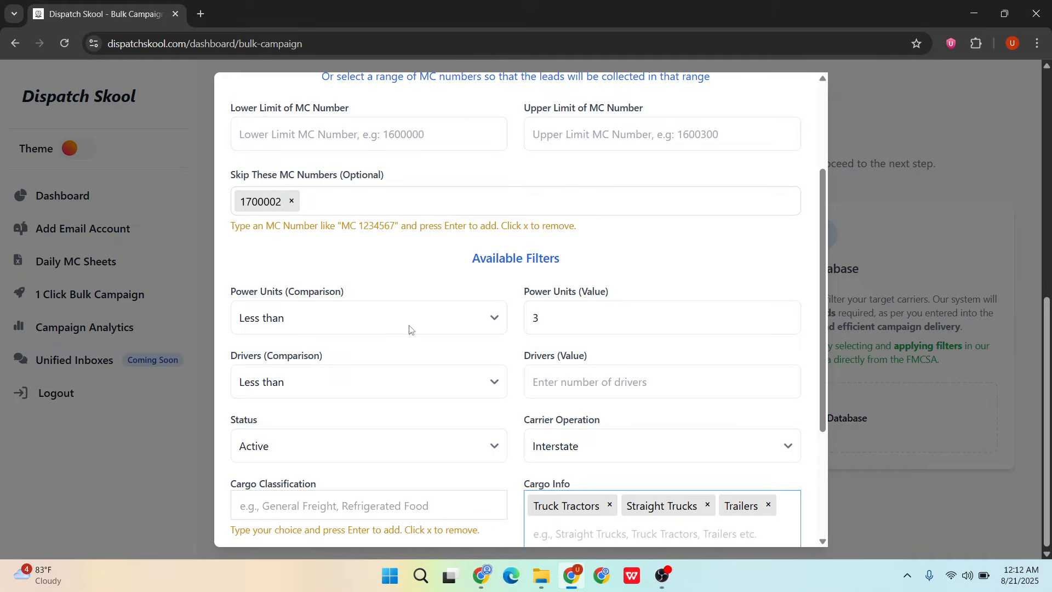
{"action": "scroll", "coordinate": [410, 329], "scroll_direction": "down", "scroll_amount": 1}
{"action": "scroll", "coordinate": [410, 328], "scroll_direction": "down", "scroll_amount": 1}
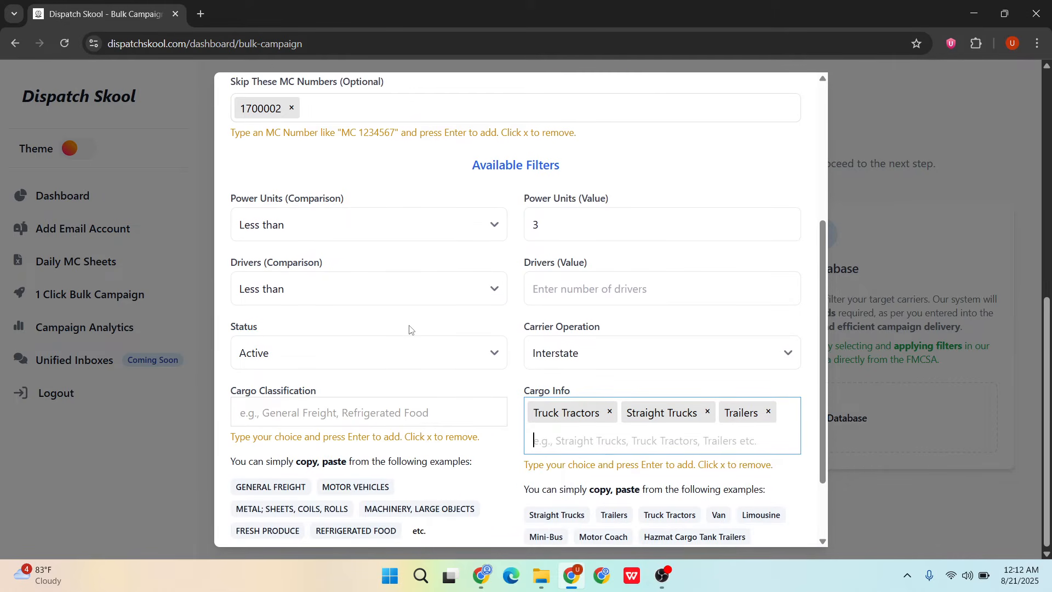
{"action": "scroll", "coordinate": [409, 329], "scroll_direction": "down", "scroll_amount": 2}
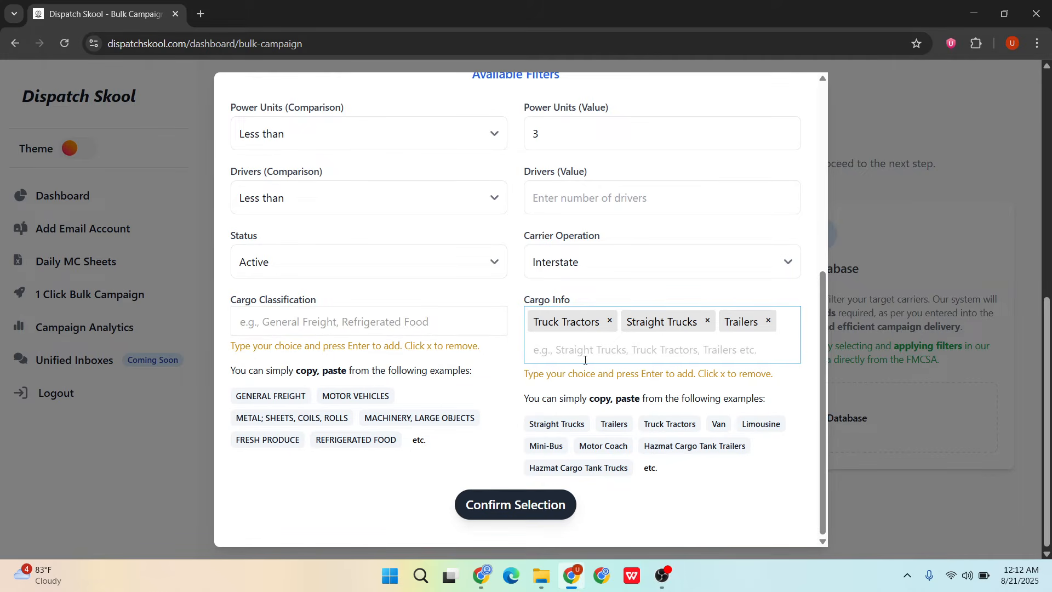
{"action": "scroll", "coordinate": [523, 376], "scroll_direction": "up", "scroll_amount": 1}
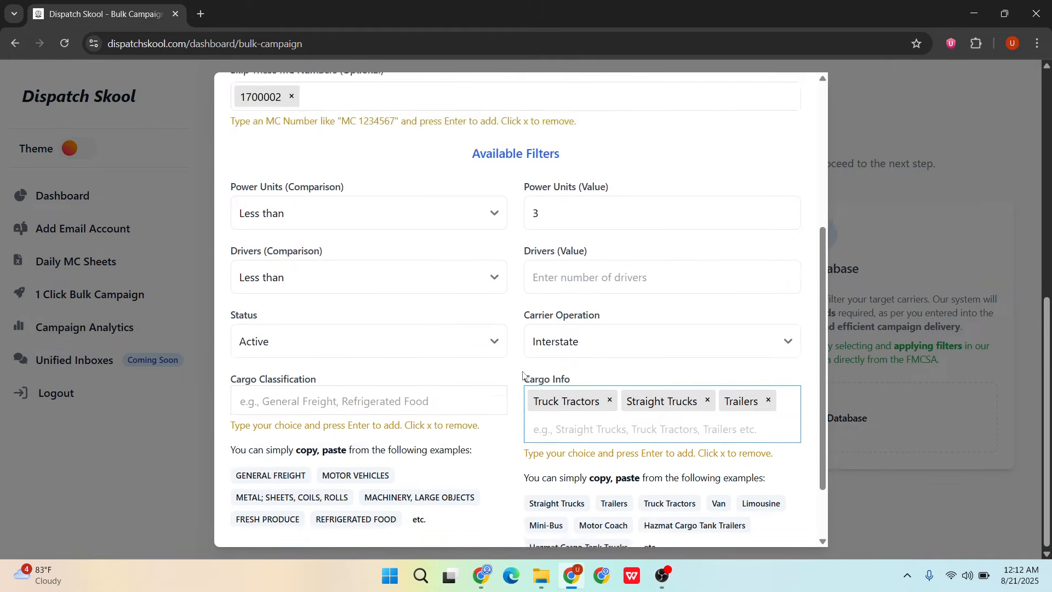
{"action": "scroll", "coordinate": [524, 376], "scroll_direction": "up", "scroll_amount": 3}
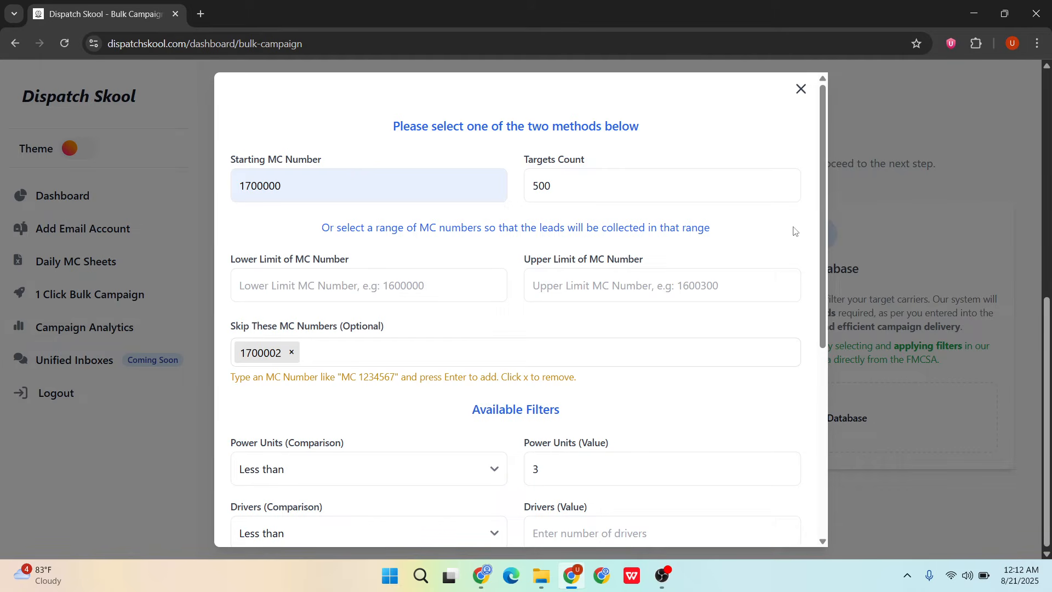
Confirm the database selection, submit the leads and accept proceeding to the email account selection.
{"action": "left_click_drag", "start_coordinate": [825, 234], "coordinate": [825, 545]}
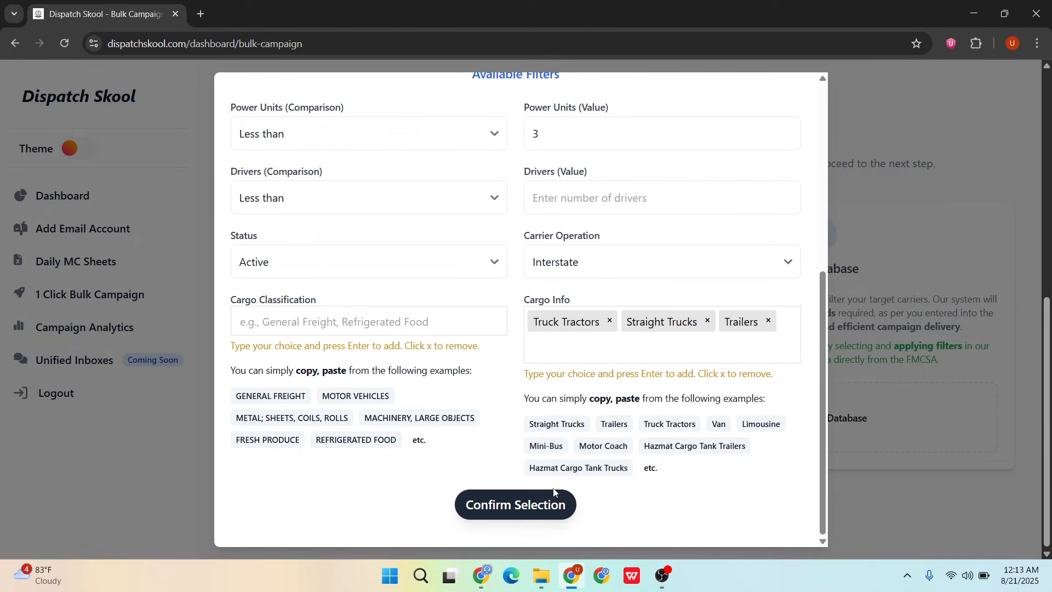
{"action": "left_click", "coordinate": [516, 512]}
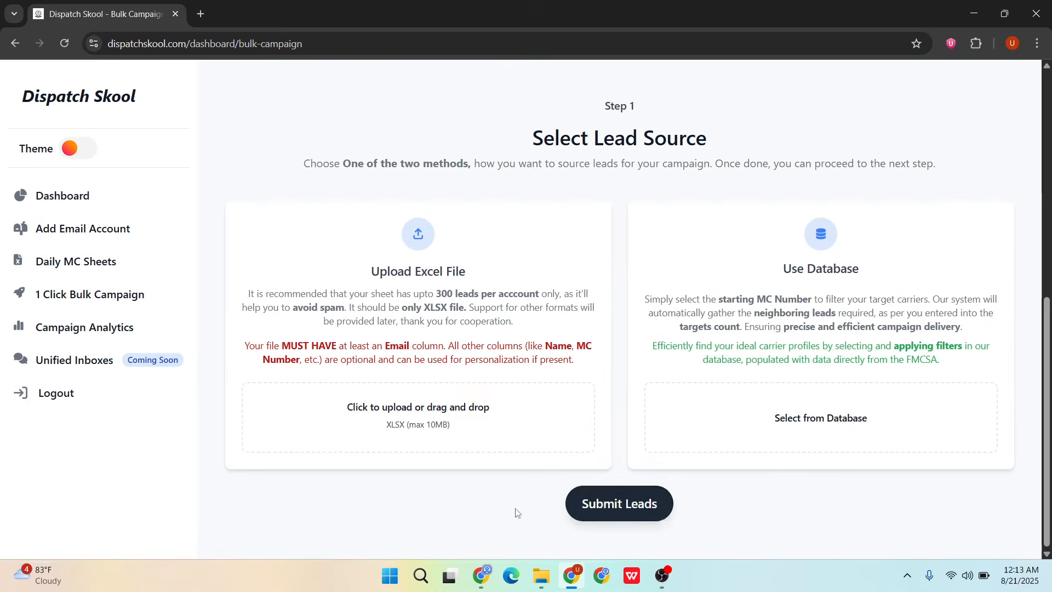
{"action": "left_click", "coordinate": [603, 502]}
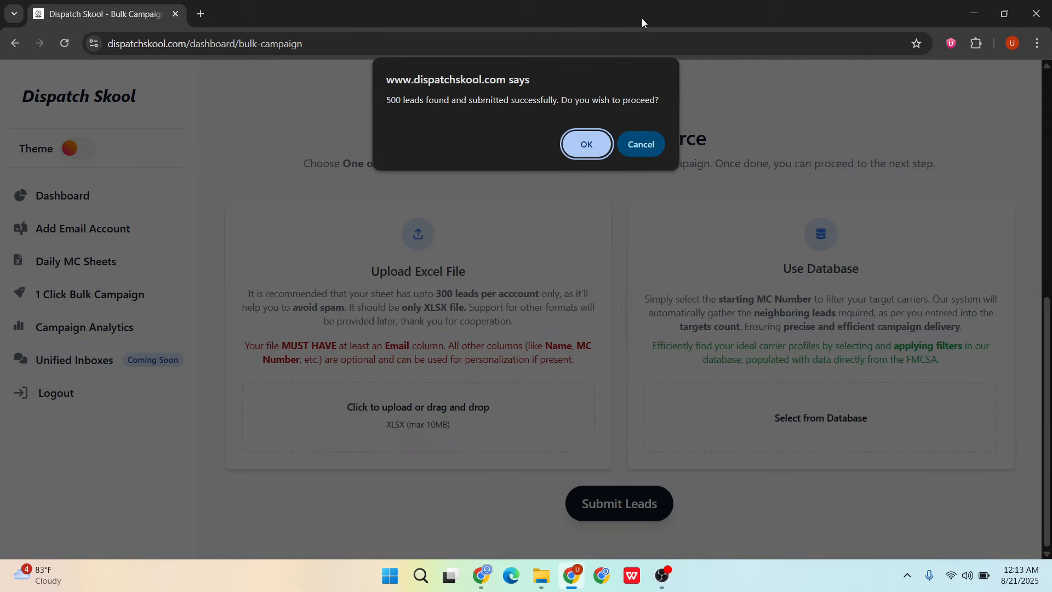
{"action": "left_click", "coordinate": [587, 146]}
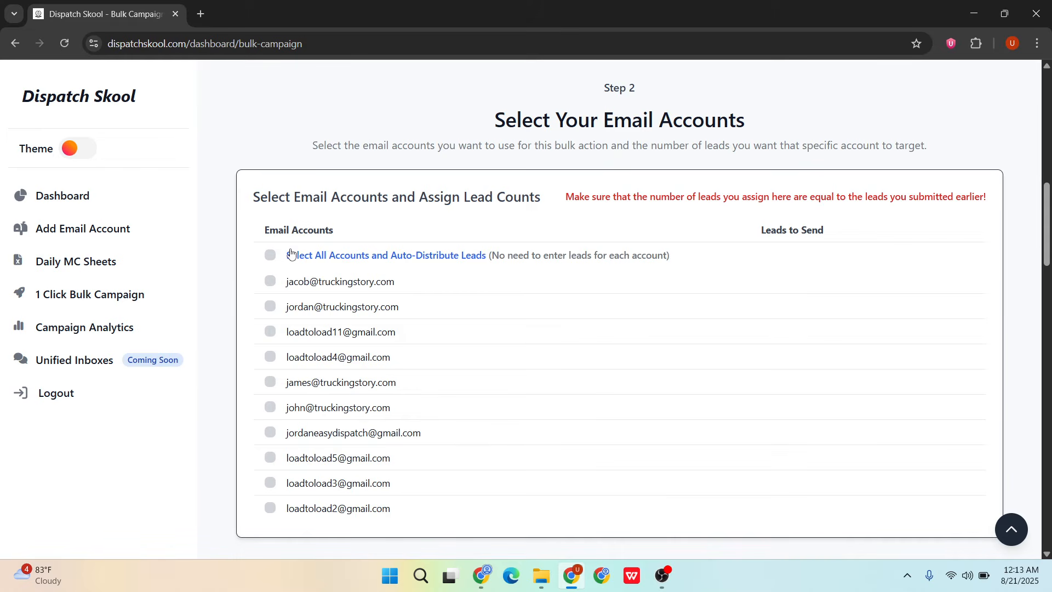
Select all email accounts with auto-distributed leads and clear that selection again.
{"action": "left_click", "coordinate": [270, 256]}
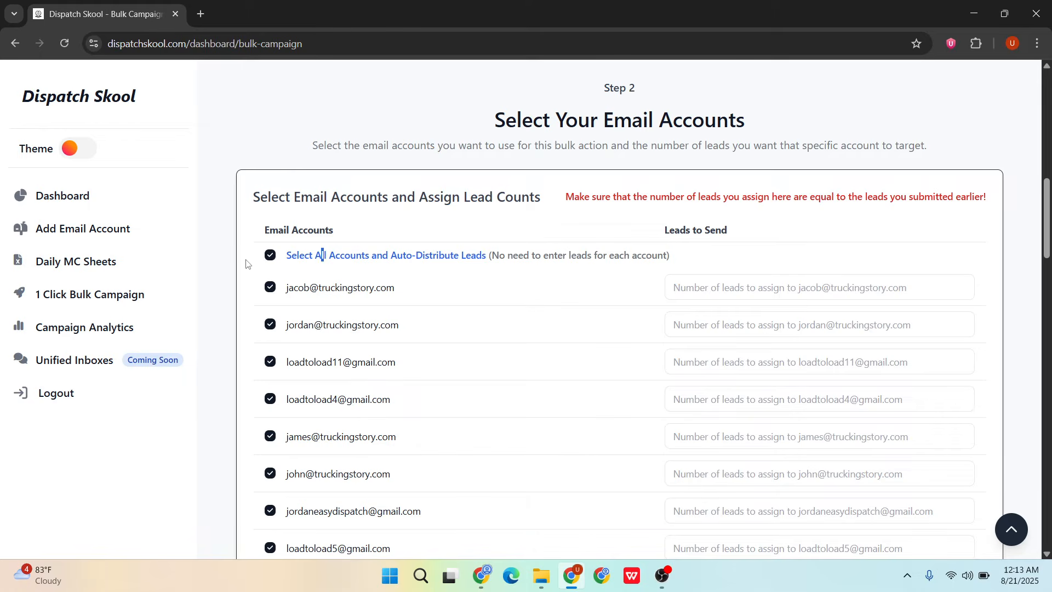
{"action": "left_click", "coordinate": [270, 255]}
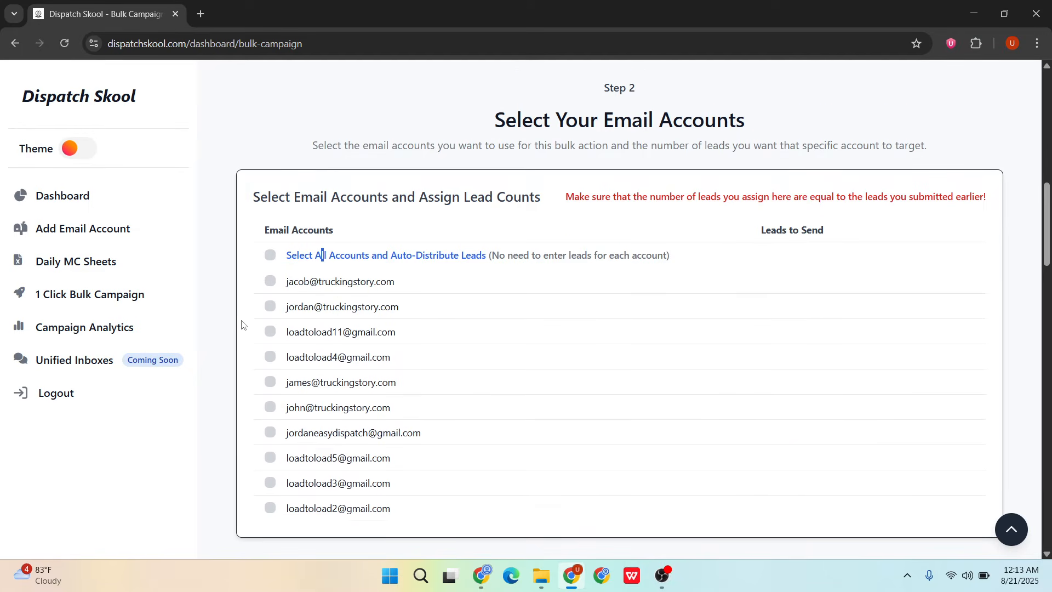
Select the third and fourth email accounts and the last three accounts in the list for sending.
{"action": "scroll", "coordinate": [242, 325], "scroll_direction": "down", "scroll_amount": 1}
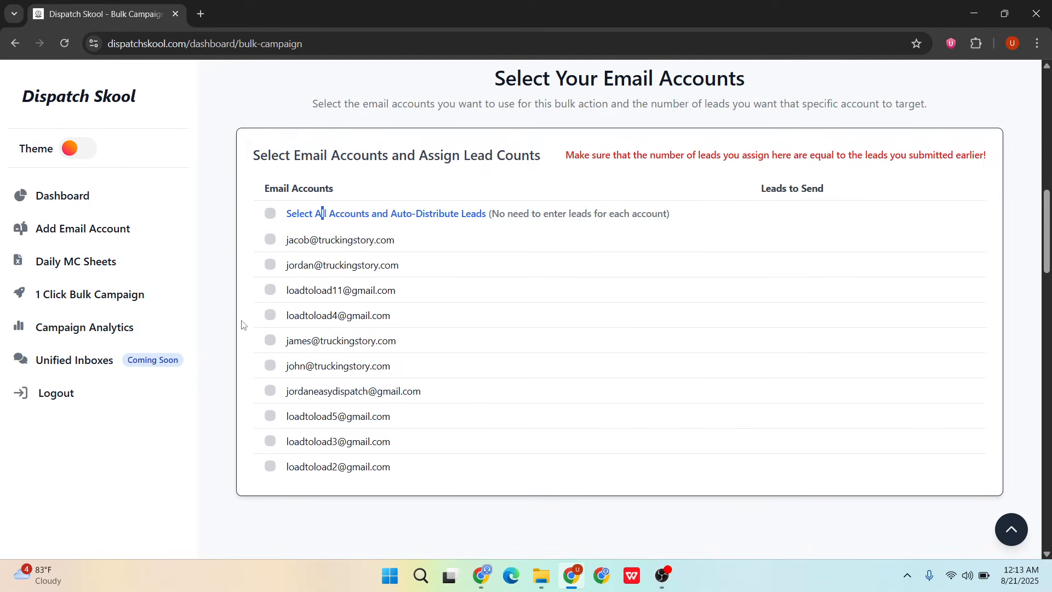
{"action": "left_click", "coordinate": [270, 295]}
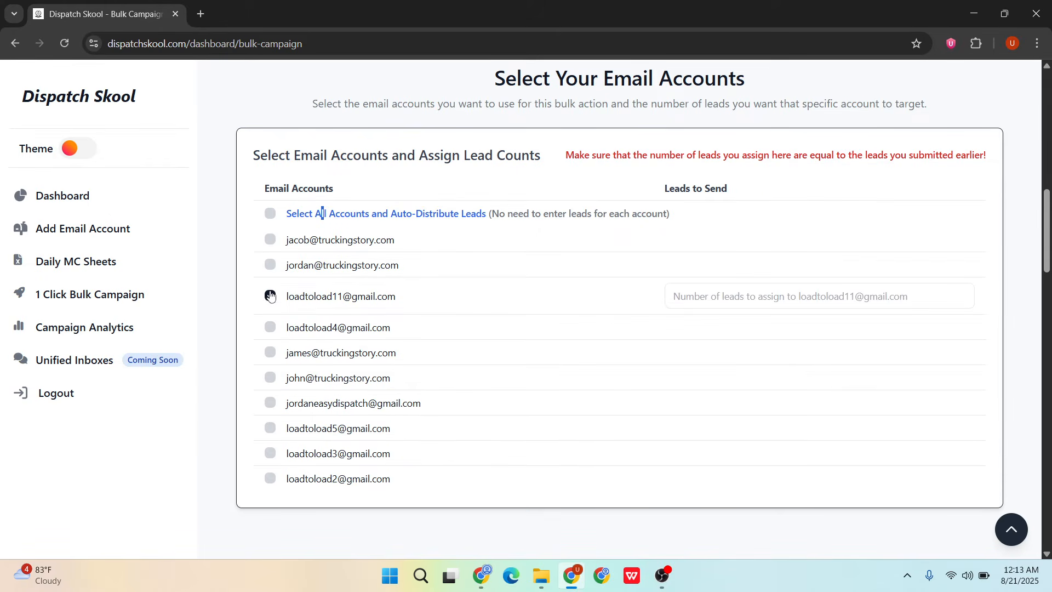
{"action": "left_click", "coordinate": [272, 328]}
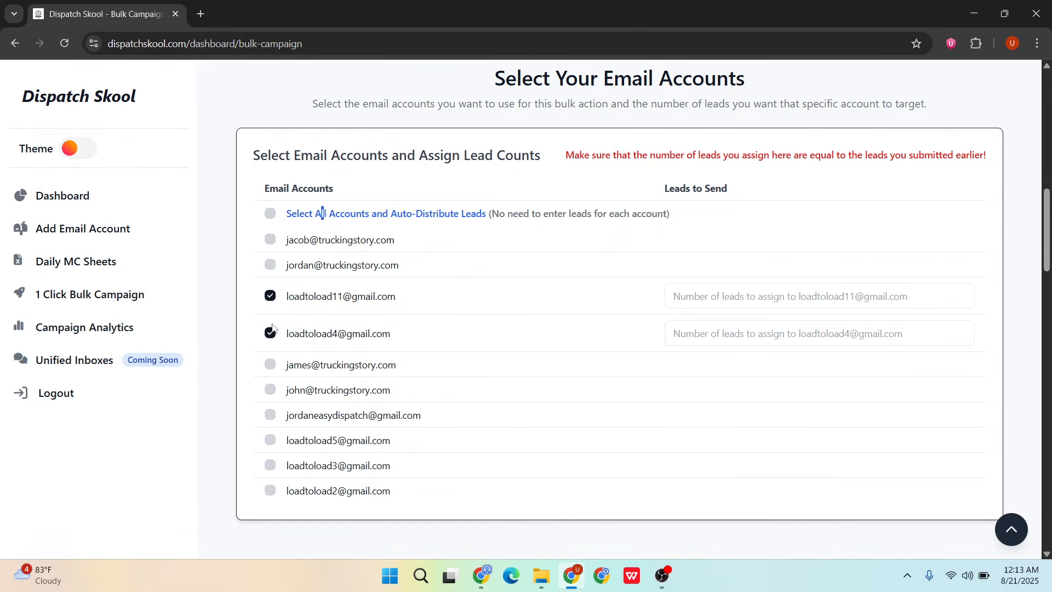
{"action": "left_click", "coordinate": [272, 440]}
{"action": "left_click", "coordinate": [272, 477]}
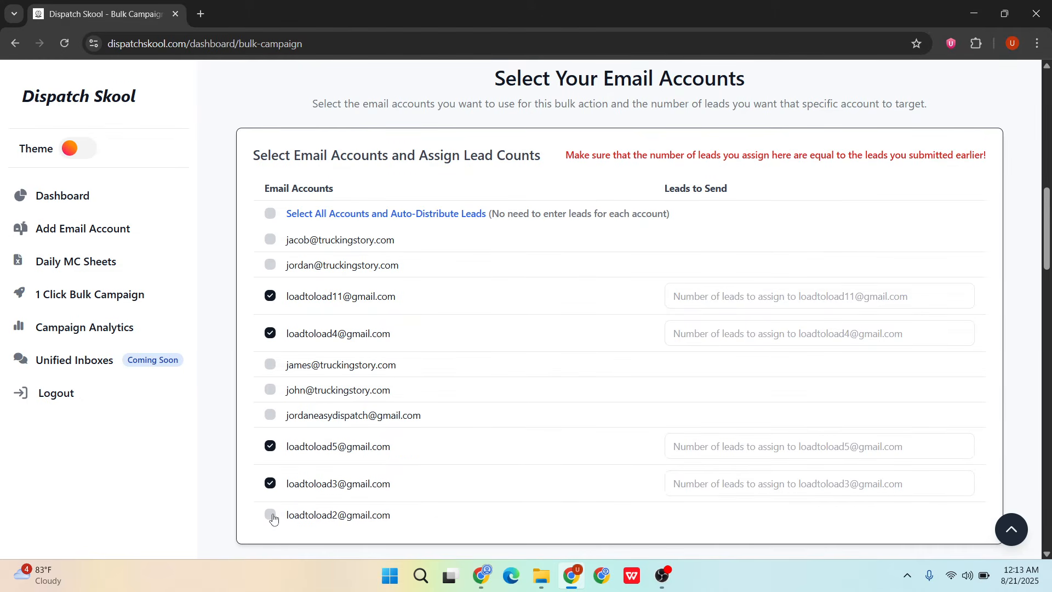
{"action": "left_click", "coordinate": [272, 520]}
Assign 100 leads each to the third and fourth email accounts.
{"action": "left_click", "coordinate": [729, 295]}
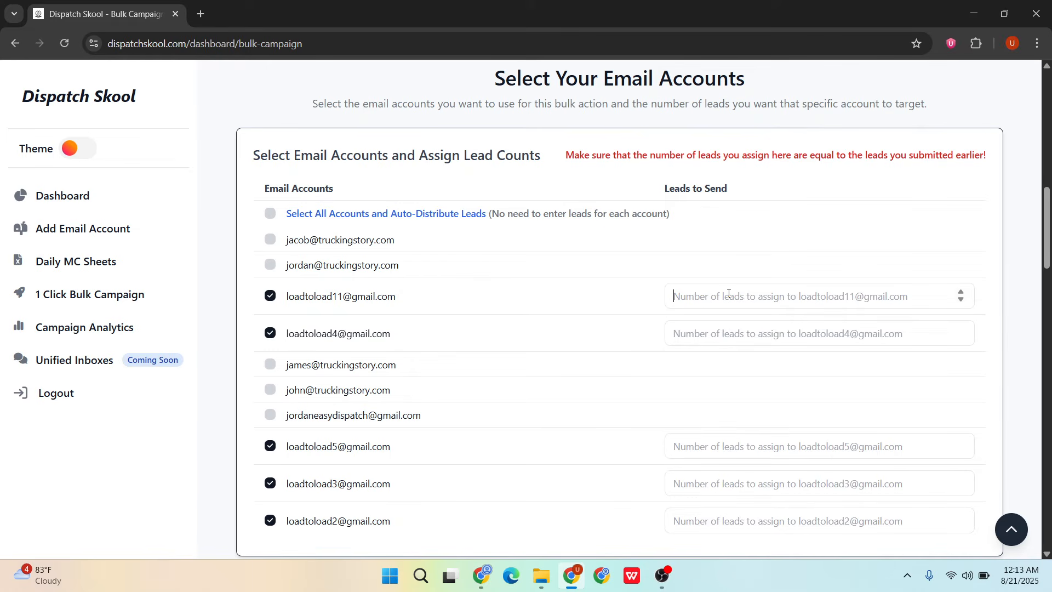
{"action": "left_click", "coordinate": [729, 293]}
{"action": "type", "text": "1"}
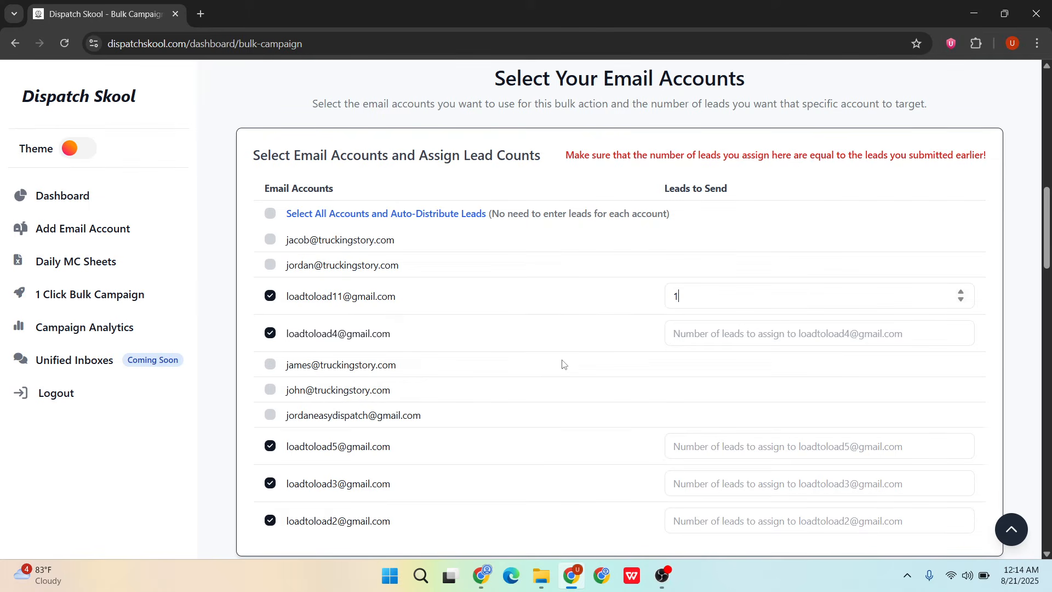
{"action": "type", "text": "00"}
{"action": "left_click", "coordinate": [757, 328]}
{"action": "type", "text": "10"}
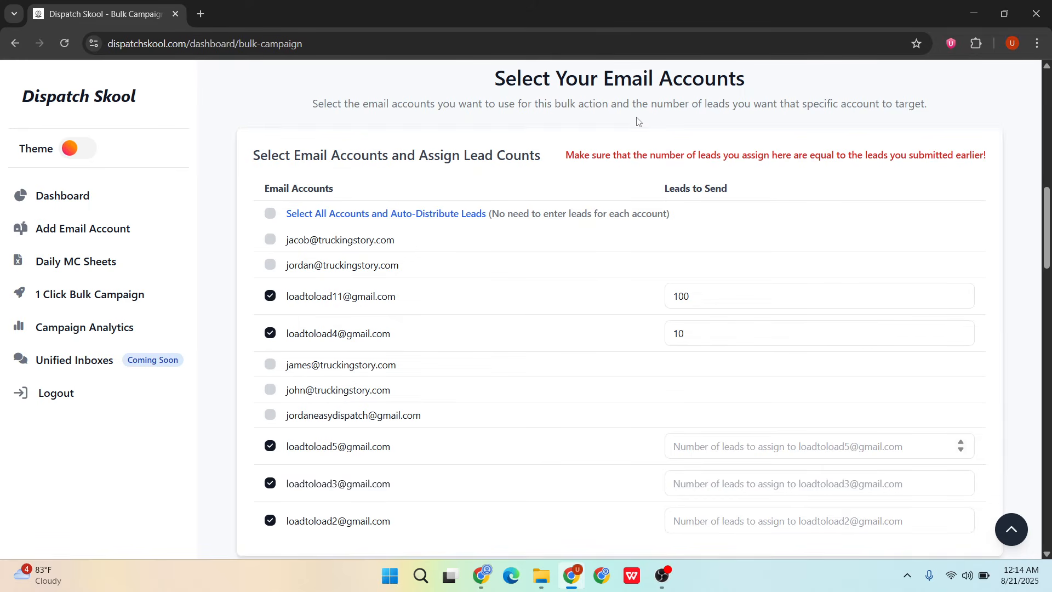
{"action": "triple_click", "coordinate": [649, 154]}
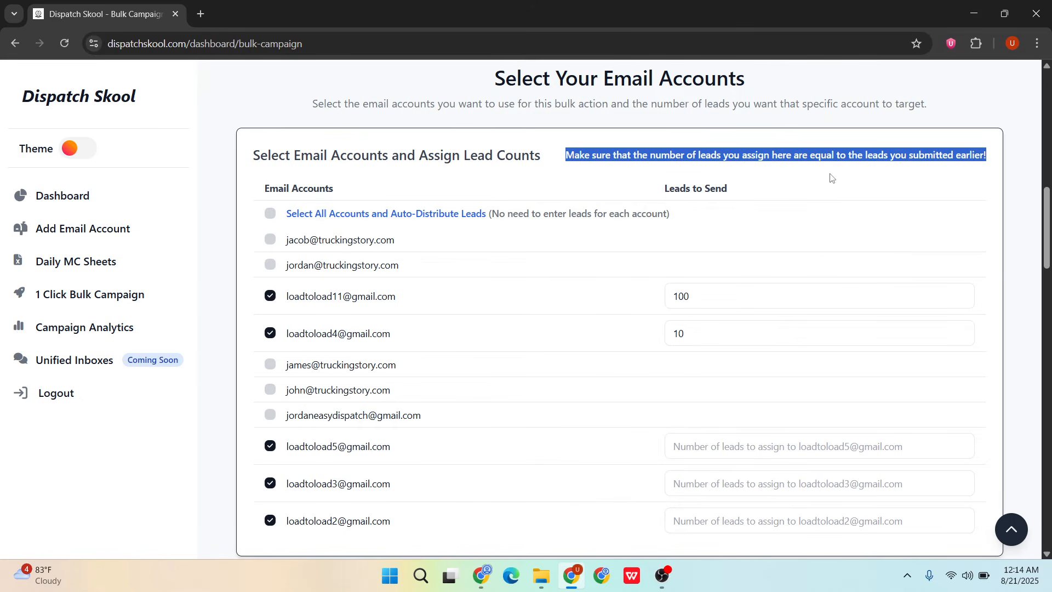
{"action": "left_click", "coordinate": [688, 333]}
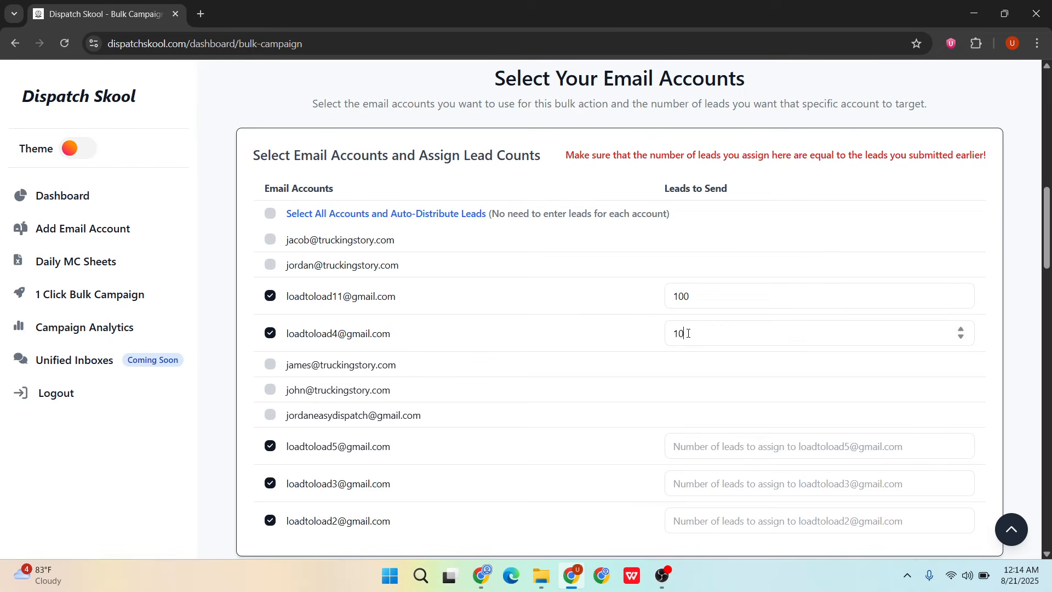
{"action": "key", "text": "BackSpace"}
{"action": "key", "text": "BackSpace"}
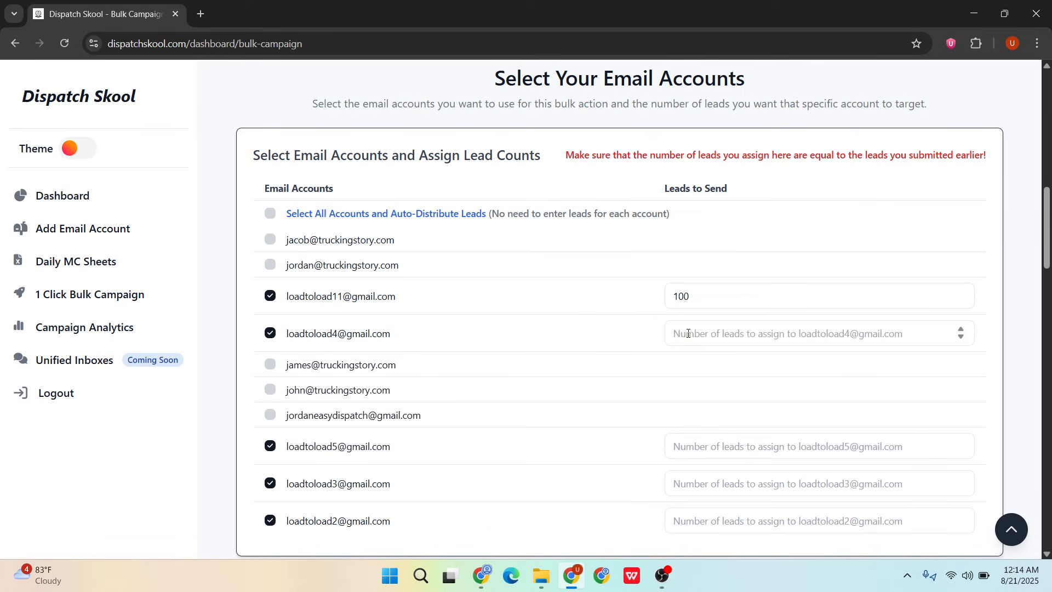
{"action": "type", "text": "100"}
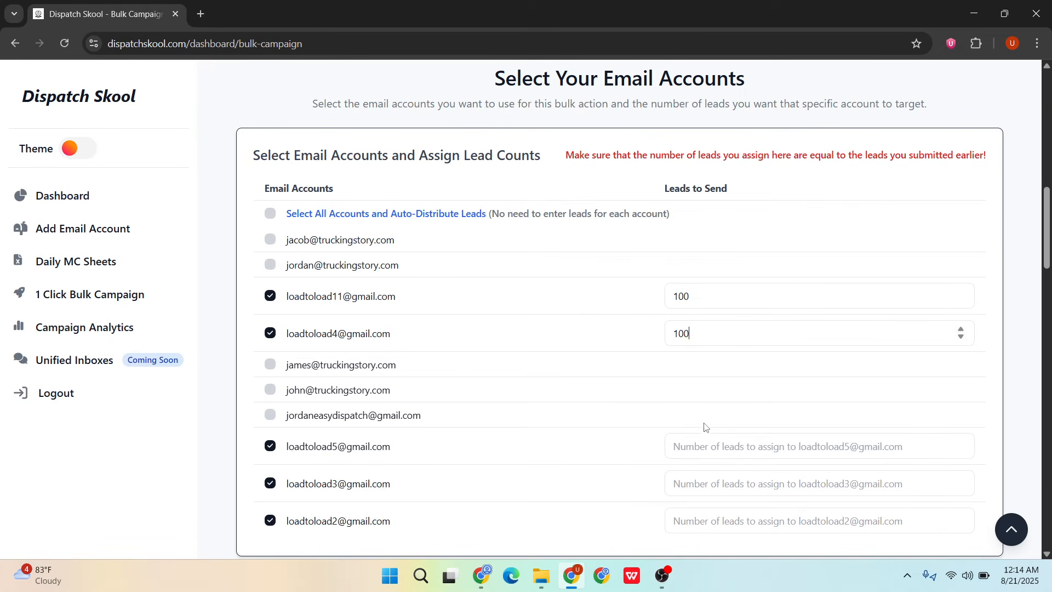
Assign 100 leads to each of the last three email accounts in the list.
{"action": "left_click", "coordinate": [708, 492]}
{"action": "type", "text": "1000"}
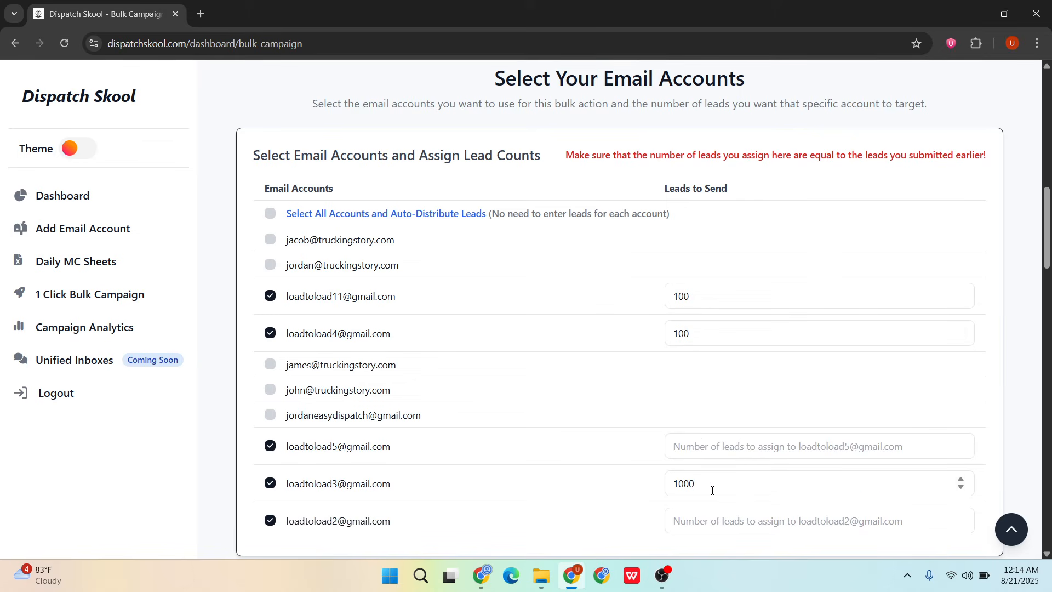
{"action": "key", "text": "BackSpace"}
{"action": "left_click", "coordinate": [713, 442]}
{"action": "type", "text": "100"}
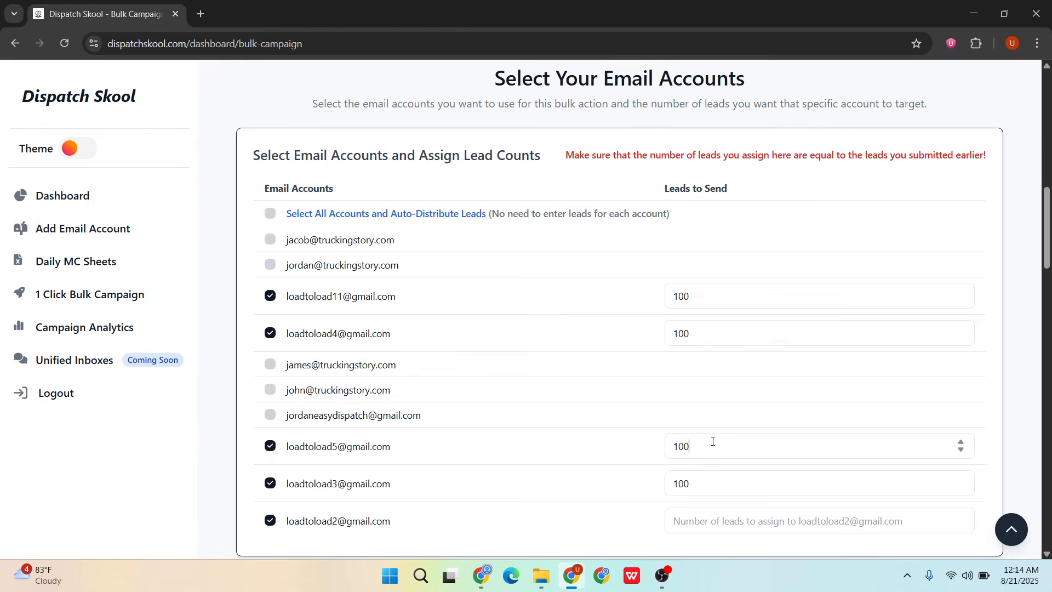
{"action": "scroll", "coordinate": [713, 441], "scroll_direction": "down", "scroll_amount": 1}
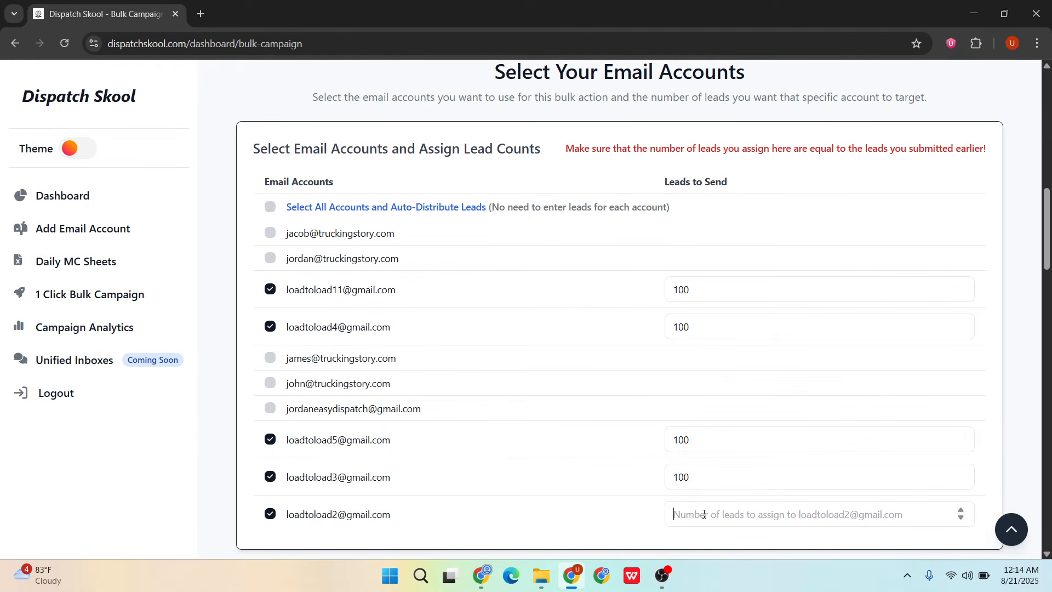
{"action": "type", "text": "100"}
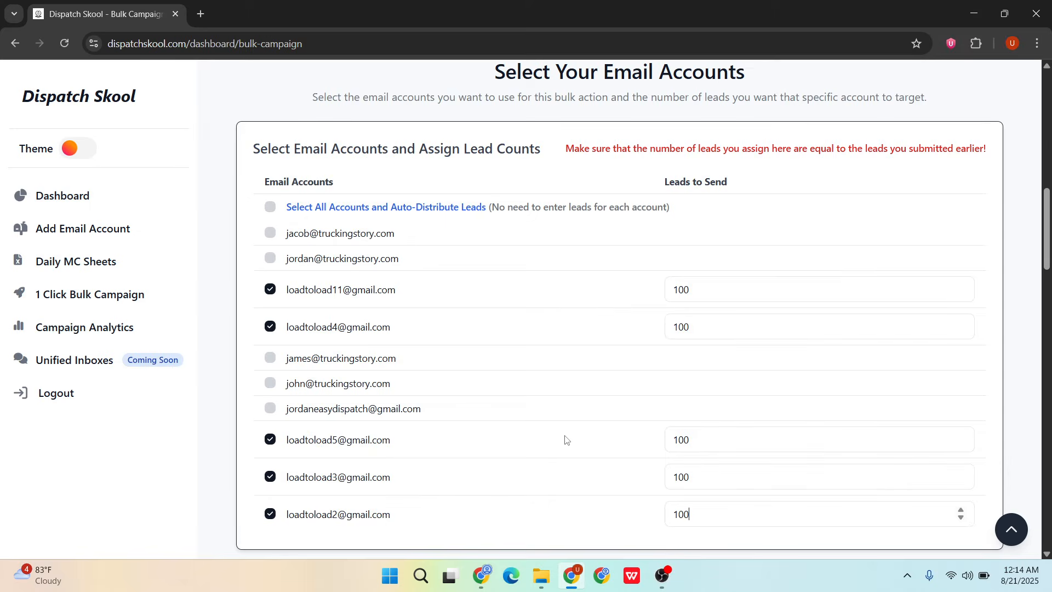
Set the delay between email sends to a minimum of 30 and a maximum of 90 seconds.
{"action": "scroll", "coordinate": [565, 438], "scroll_direction": "down", "scroll_amount": 6}
{"action": "scroll", "coordinate": [566, 440], "scroll_direction": "down", "scroll_amount": 1}
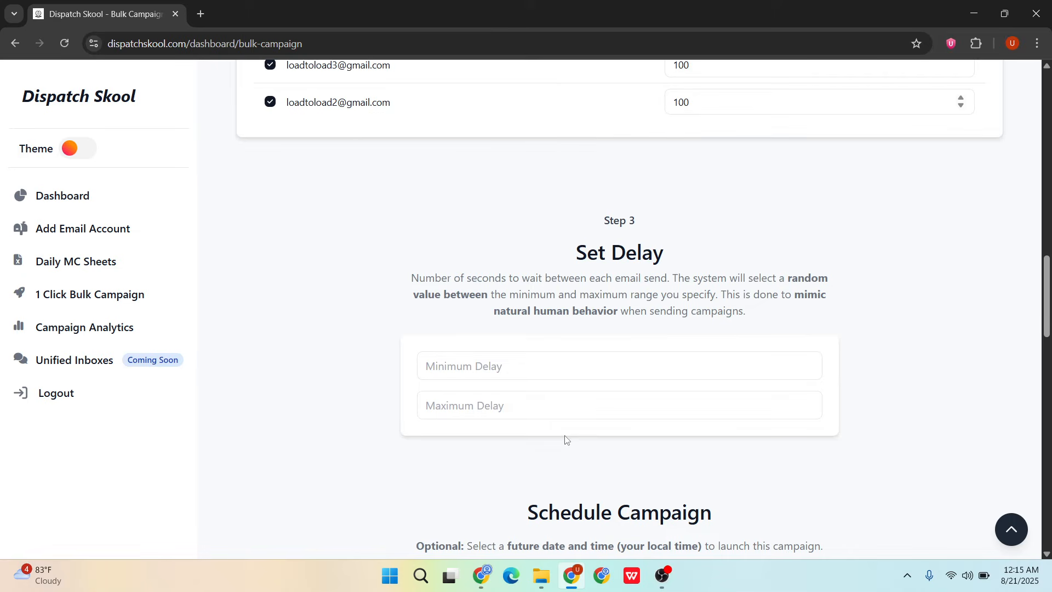
{"action": "left_click", "coordinate": [472, 368]}
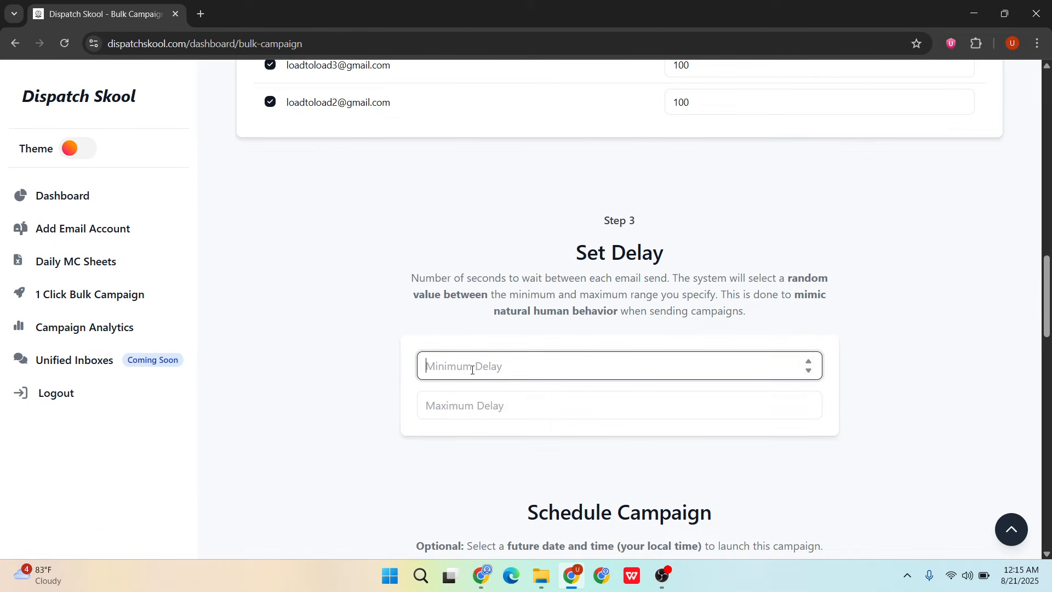
{"action": "type", "text": "30"}
{"action": "left_click", "coordinate": [473, 400]}
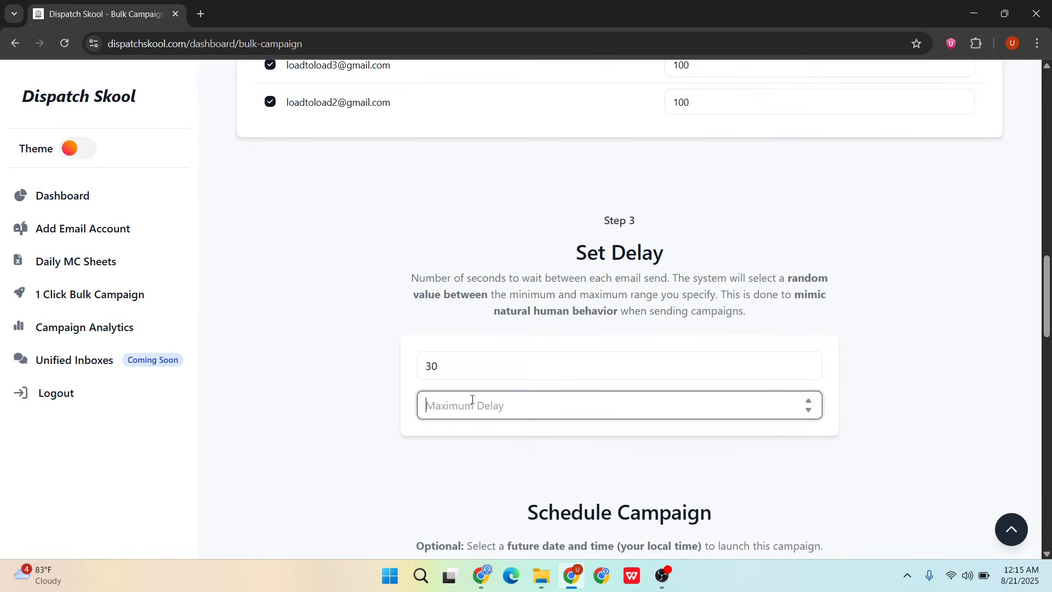
{"action": "type", "text": "90"}
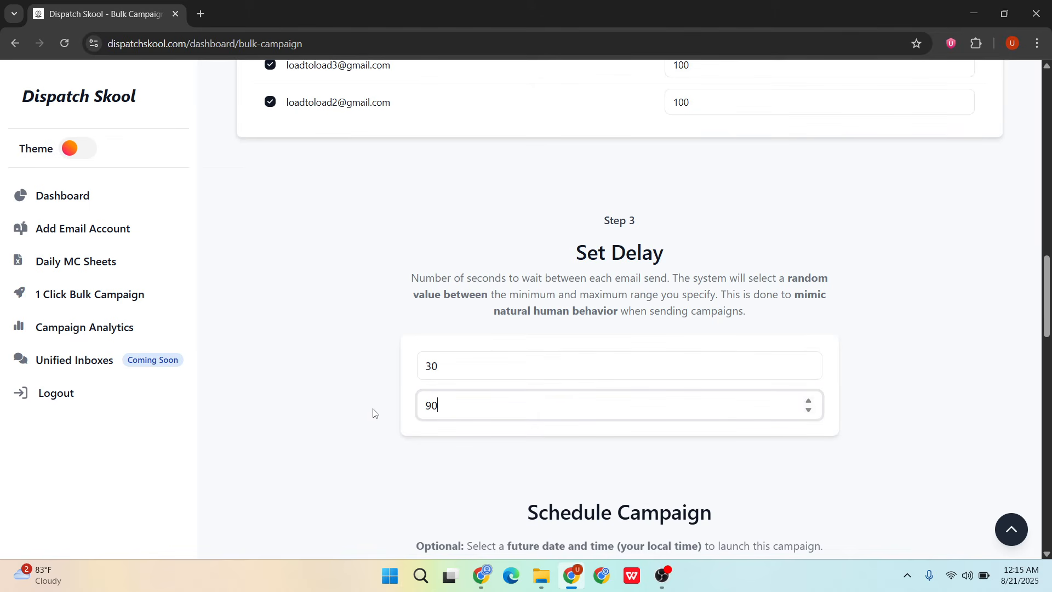
Review the explanation of the random sending delay and the optional date and time scheduling of the campaign.
{"action": "left_click_drag", "start_coordinate": [373, 412], "coordinate": [411, 265]}
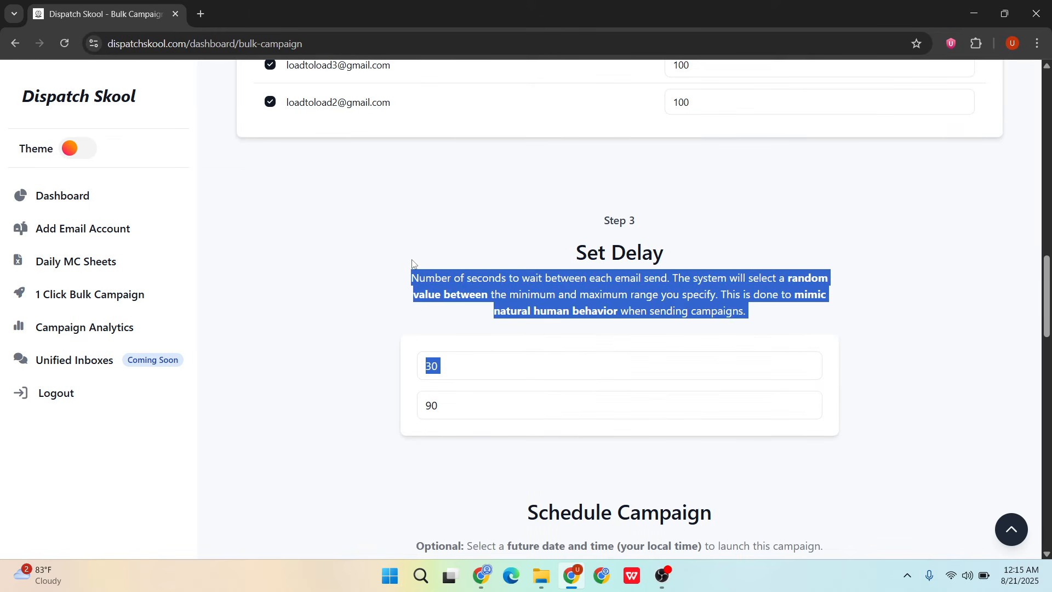
{"action": "left_click", "coordinate": [371, 293]}
{"action": "scroll", "coordinate": [371, 293], "scroll_direction": "down", "scroll_amount": 1}
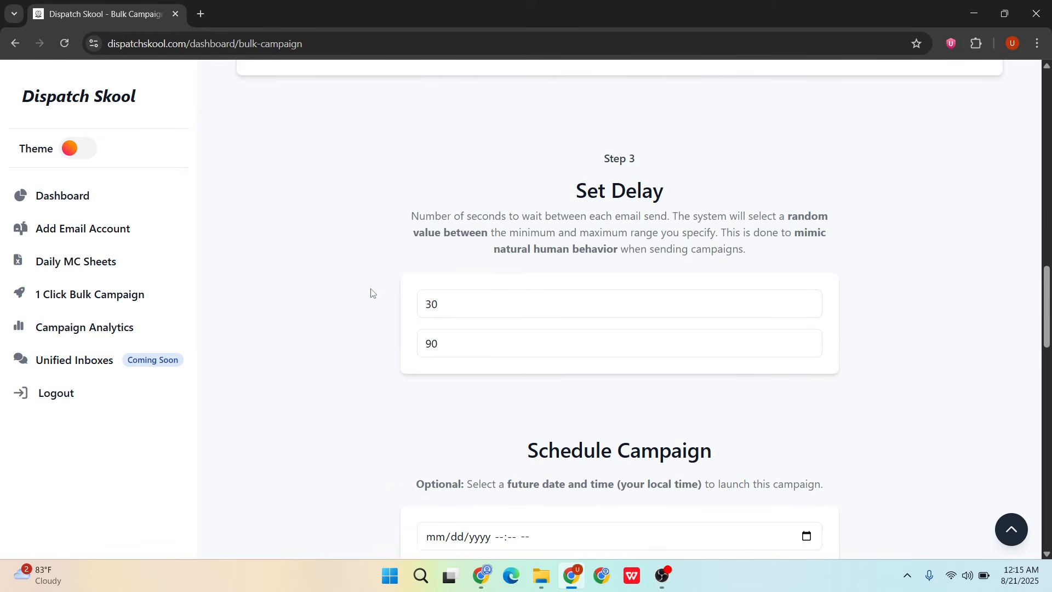
{"action": "scroll", "coordinate": [371, 292], "scroll_direction": "down", "scroll_amount": 3}
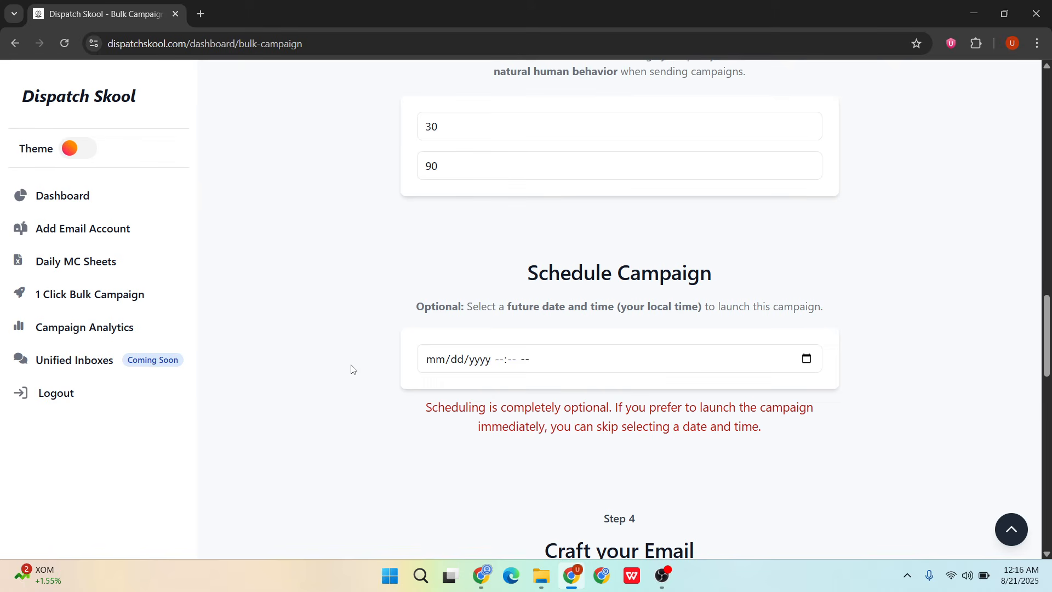
{"action": "scroll", "coordinate": [340, 373], "scroll_direction": "down", "scroll_amount": 1}
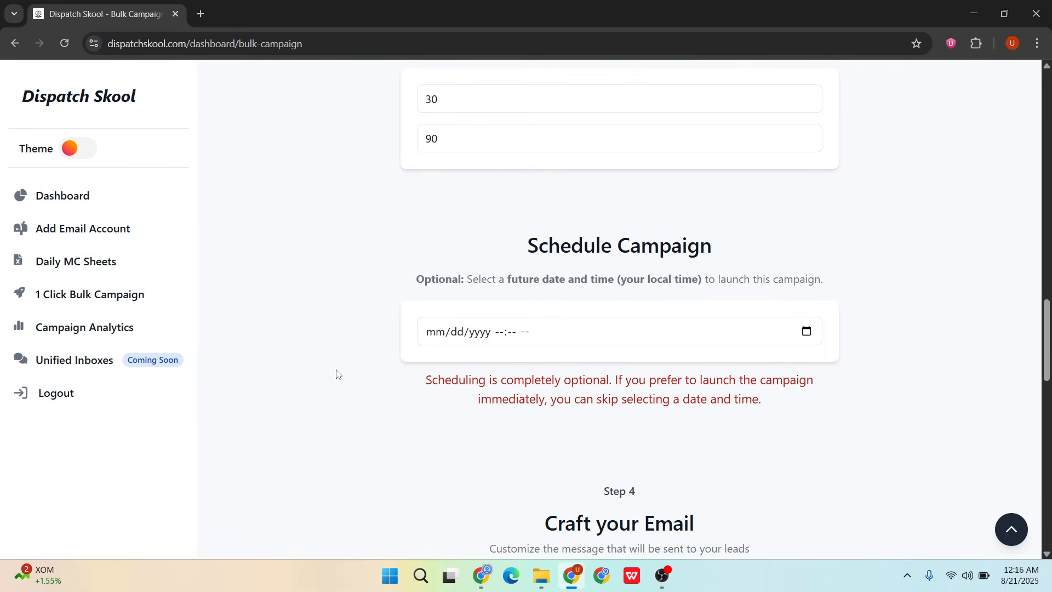
{"action": "left_click_drag", "start_coordinate": [340, 361], "coordinate": [445, 281]}
{"action": "left_click", "coordinate": [314, 320]}
{"action": "scroll", "coordinate": [360, 314], "scroll_direction": "down", "scroll_amount": 1}
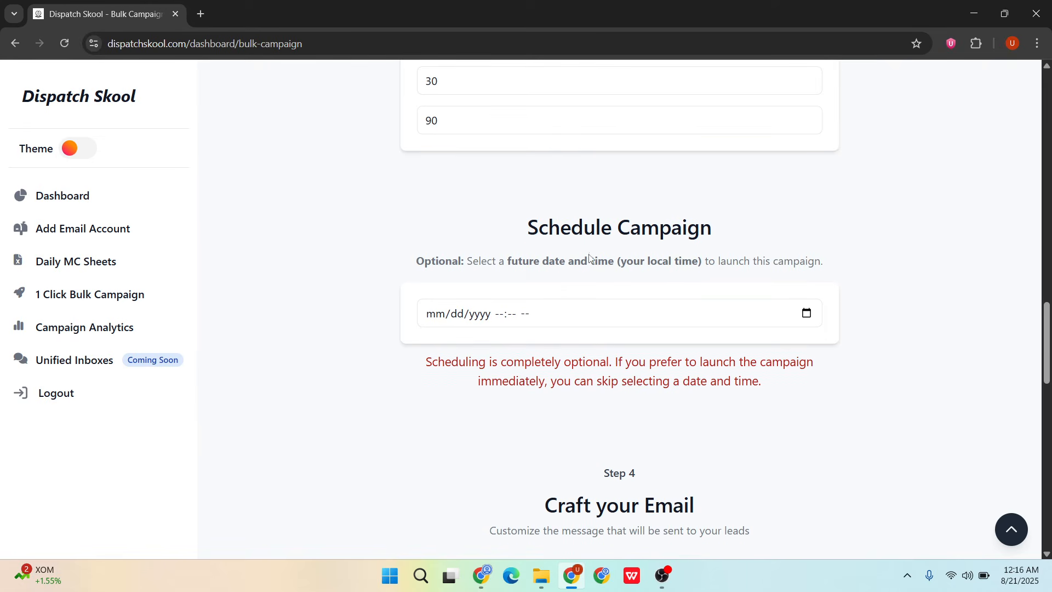
Begin the campaign message's email subject with "offer for".
{"action": "scroll", "coordinate": [369, 324], "scroll_direction": "down", "scroll_amount": 4}
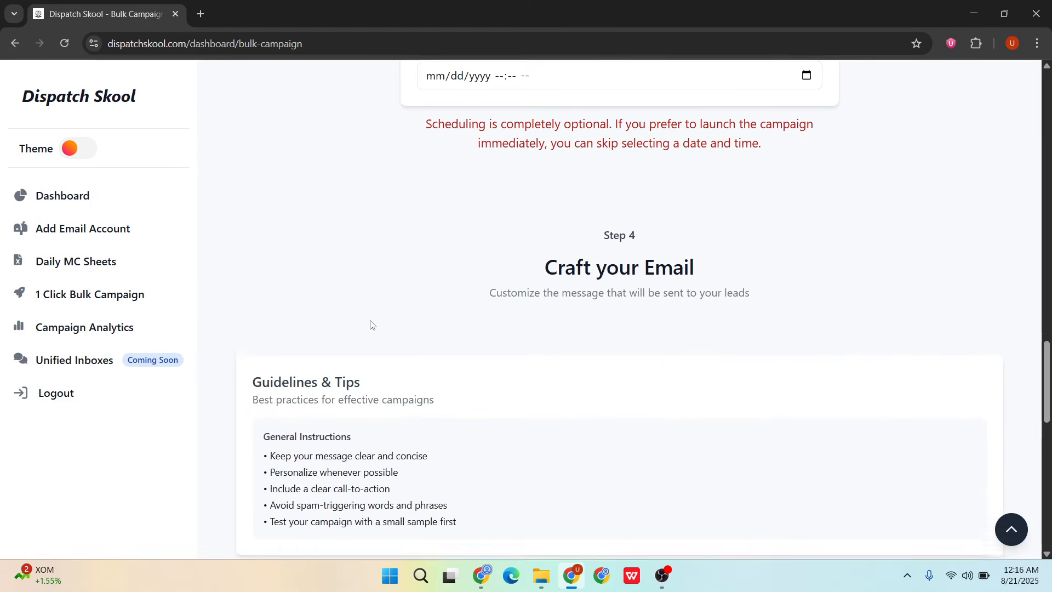
{"action": "scroll", "coordinate": [371, 325], "scroll_direction": "down", "scroll_amount": 4}
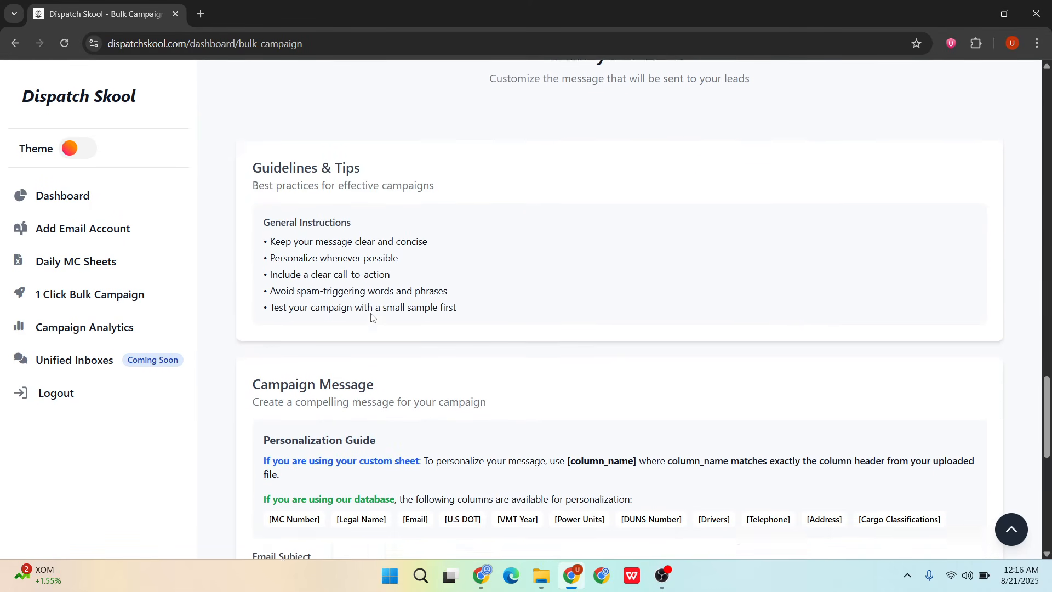
{"action": "scroll", "coordinate": [371, 318], "scroll_direction": "down", "scroll_amount": 5}
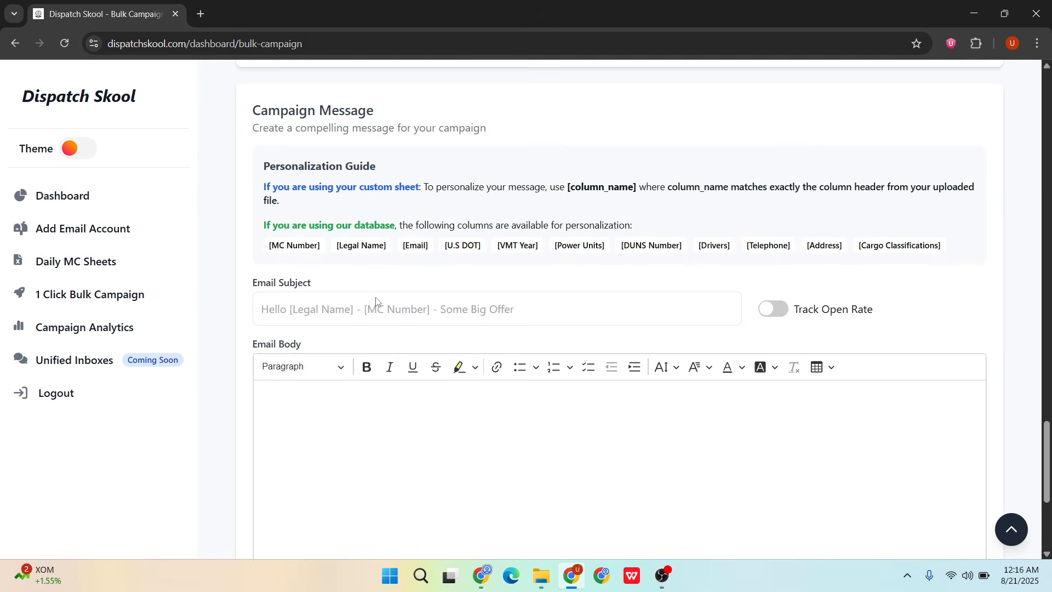
{"action": "scroll", "coordinate": [376, 301], "scroll_direction": "down", "scroll_amount": 2}
{"action": "scroll", "coordinate": [376, 299], "scroll_direction": "up", "scroll_amount": 1}
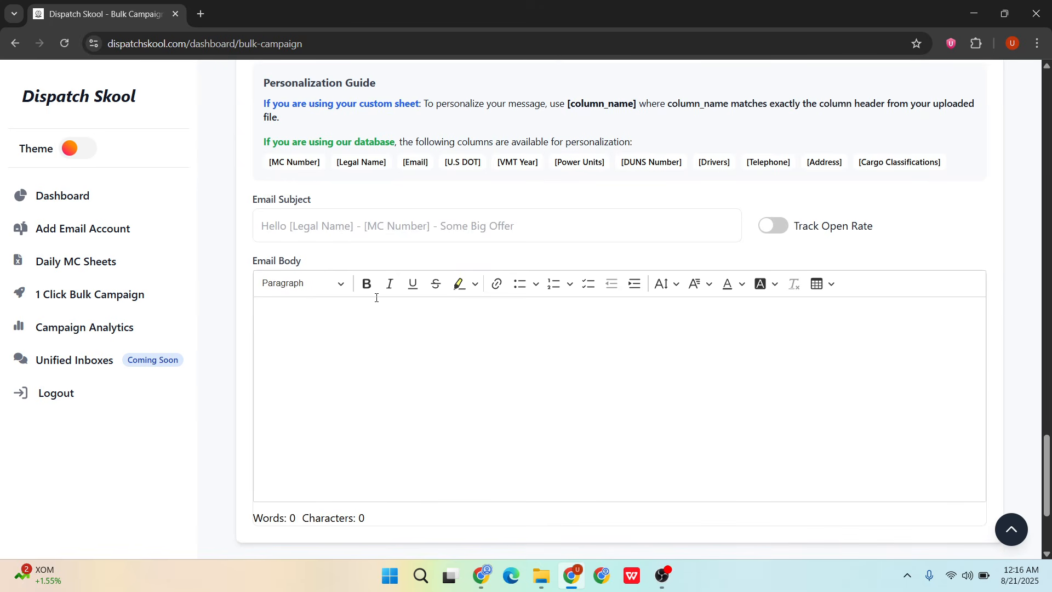
{"action": "left_click", "coordinate": [360, 229]}
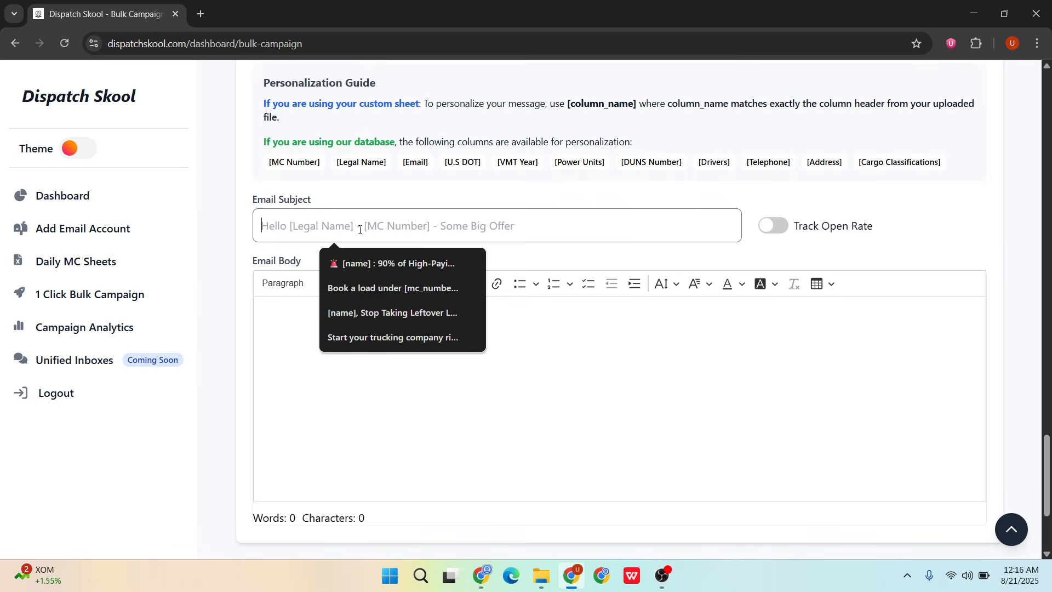
{"action": "left_click", "coordinate": [283, 395]}
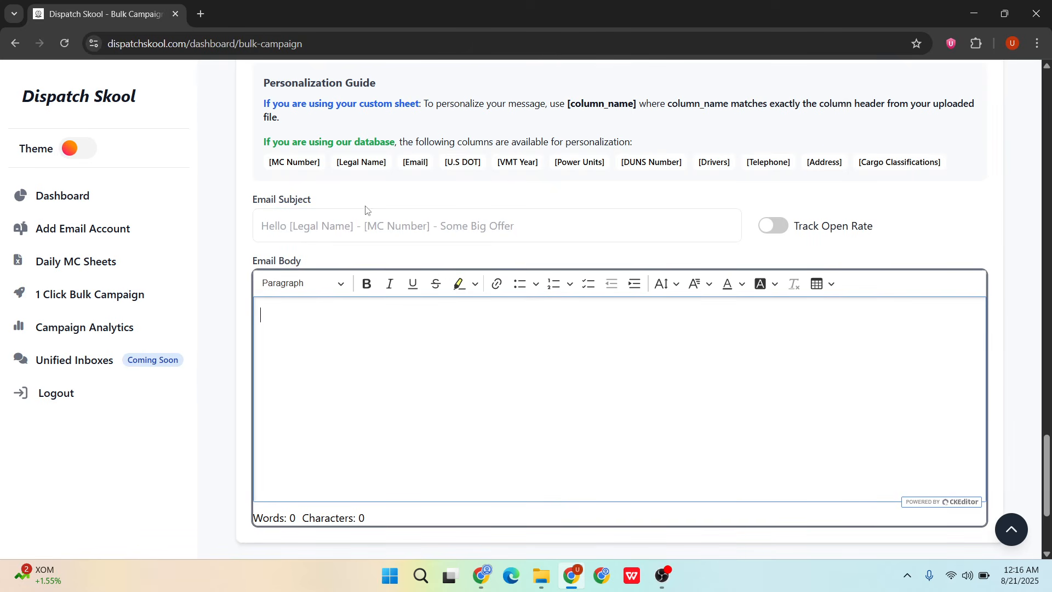
{"action": "left_click", "coordinate": [343, 230]}
{"action": "type", "text": "offer for"}
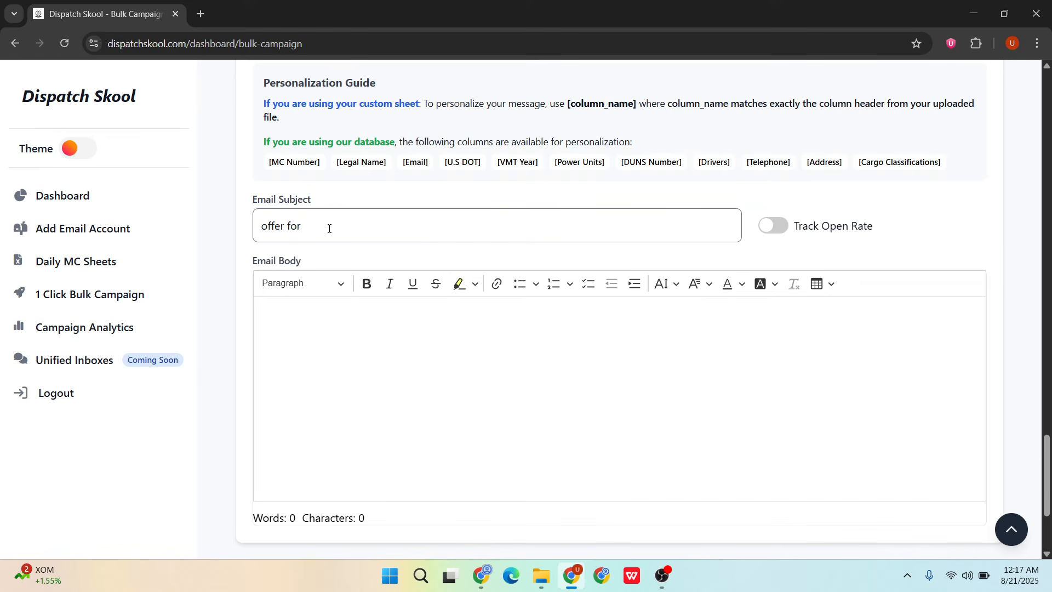
Append the [Legal Name] and [MC Number] personalization placeholders from the guide to the email subject.
{"action": "triple_click", "coordinate": [356, 160]}
{"action": "key", "text": "ctrl+c"}
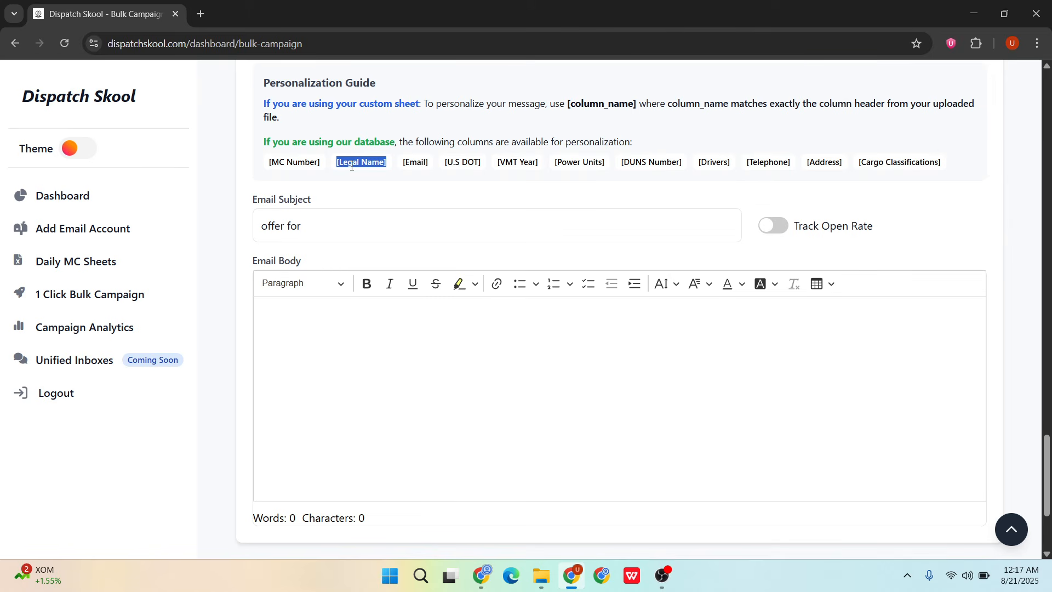
{"action": "triple_click", "coordinate": [342, 232]}
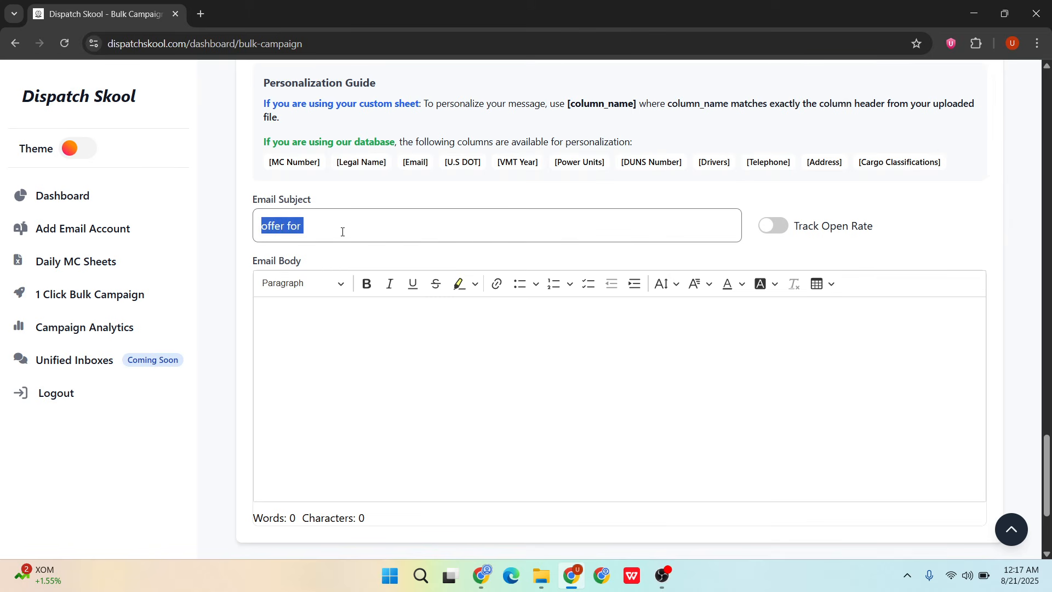
{"action": "left_click", "coordinate": [343, 232]}
{"action": "key", "text": "ctrl+v"}
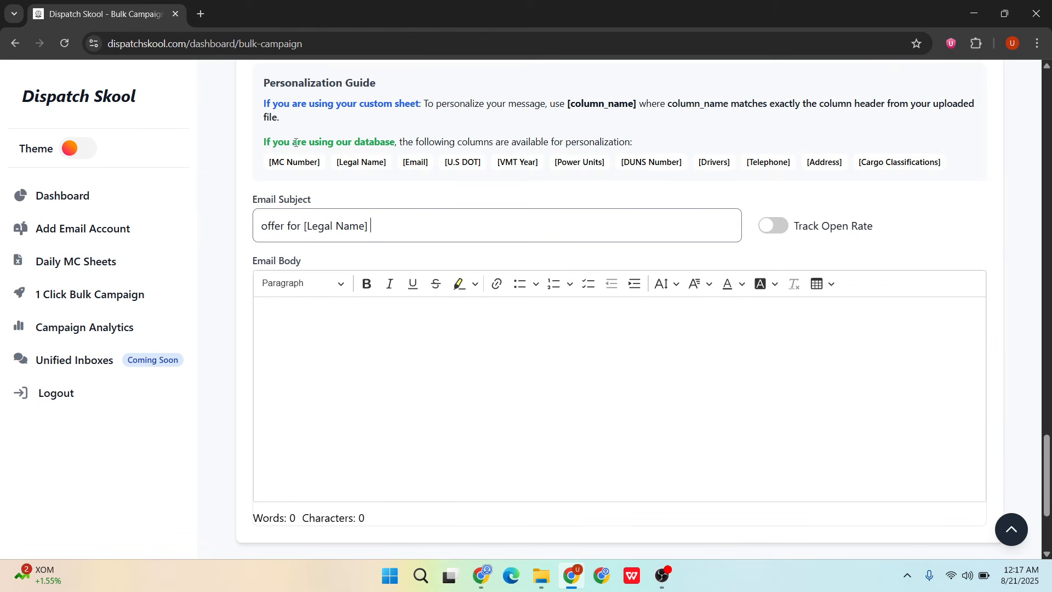
{"action": "double_click", "coordinate": [304, 162]}
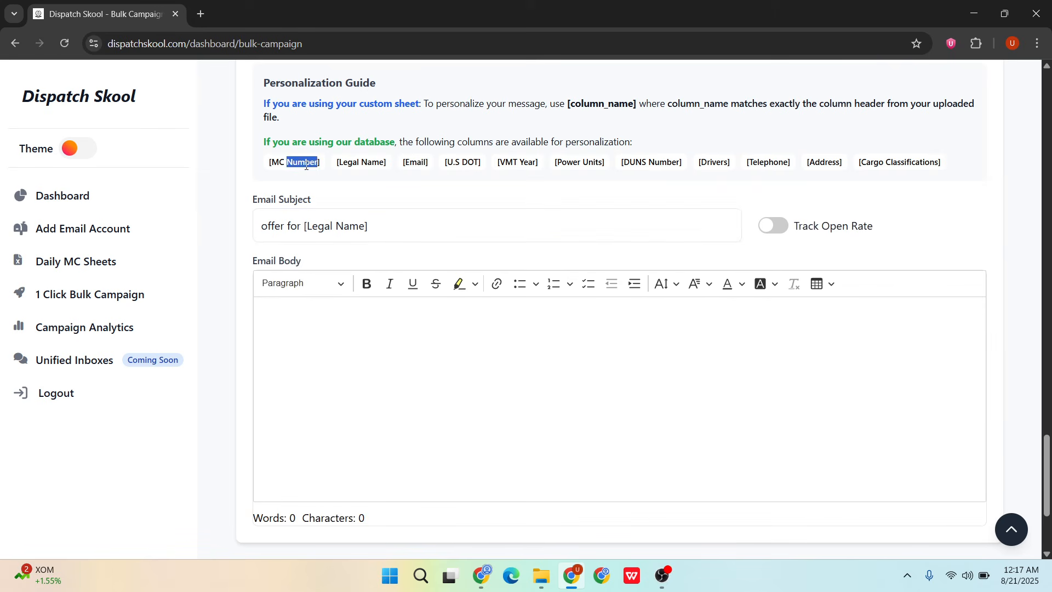
{"action": "triple_click", "coordinate": [306, 163]}
{"action": "key", "text": "ctrl+c"}
{"action": "left_click", "coordinate": [393, 222]}
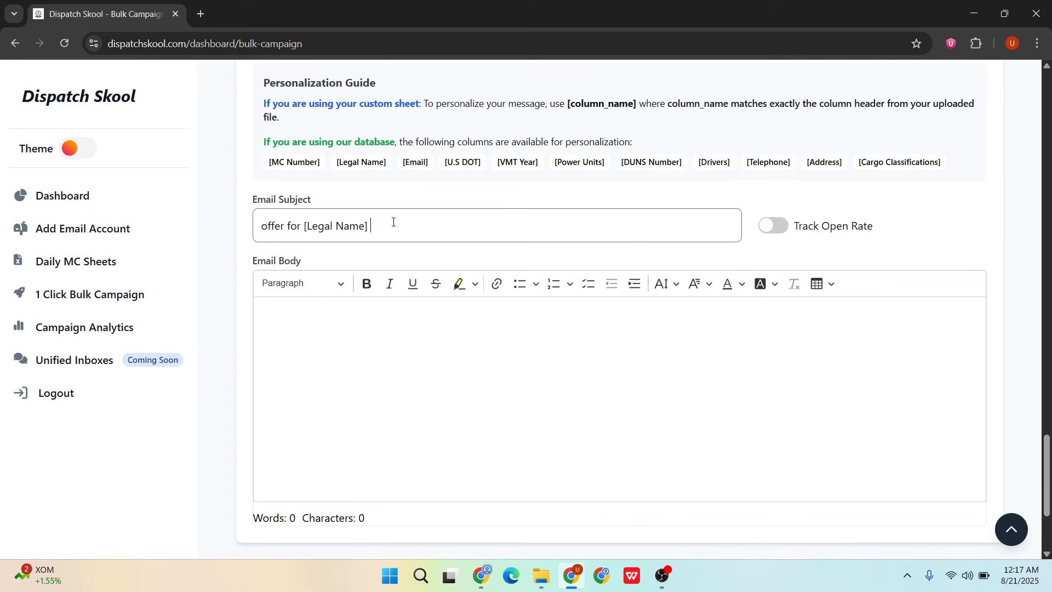
{"action": "key", "text": "ctrl+v"}
Write the greeting "hello [Legal Name]" in the email body, copying the placeholder from the personalization guide.
{"action": "left_click", "coordinate": [306, 349]}
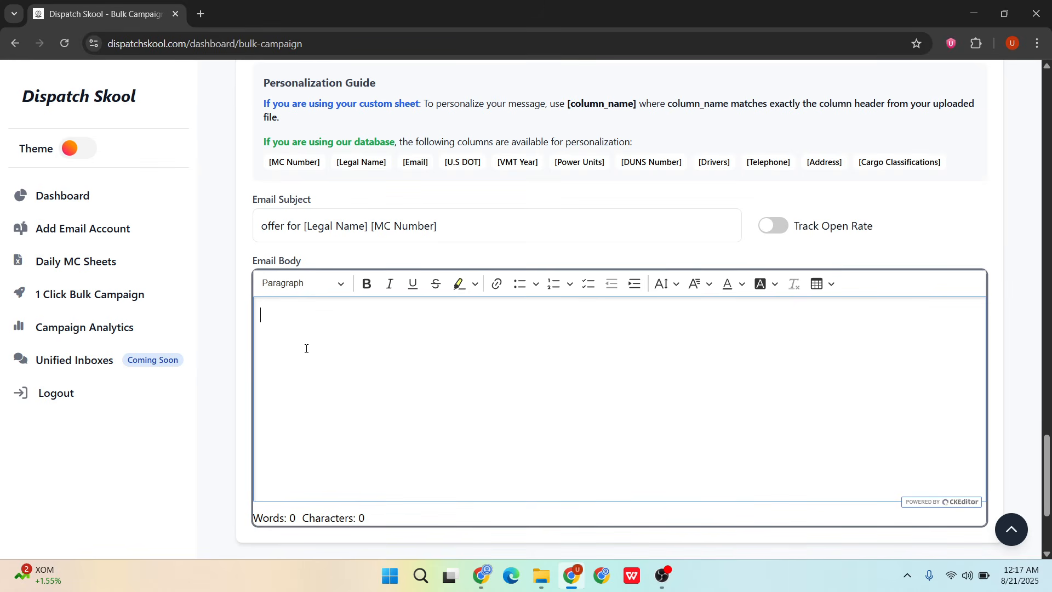
{"action": "type", "text": "hello"}
{"action": "triple_click", "coordinate": [362, 160]}
{"action": "key", "text": "ctrl+c"}
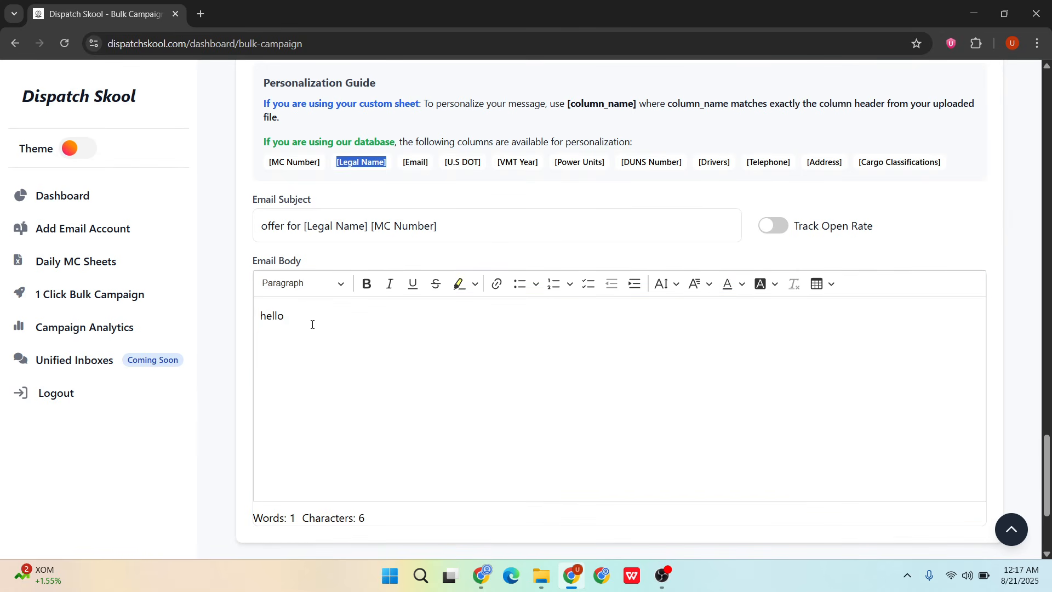
{"action": "left_click", "coordinate": [313, 323]}
{"action": "key", "text": "ctrl+v"}
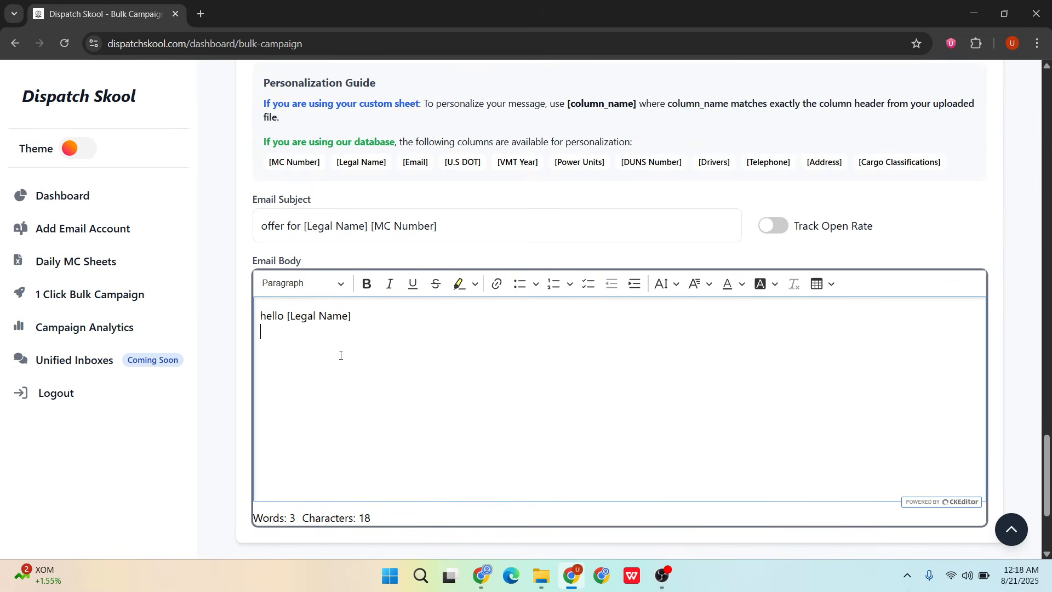
Turn on open rate tracking for the campaign email and return to the email body.
{"action": "left_click", "coordinate": [773, 234]}
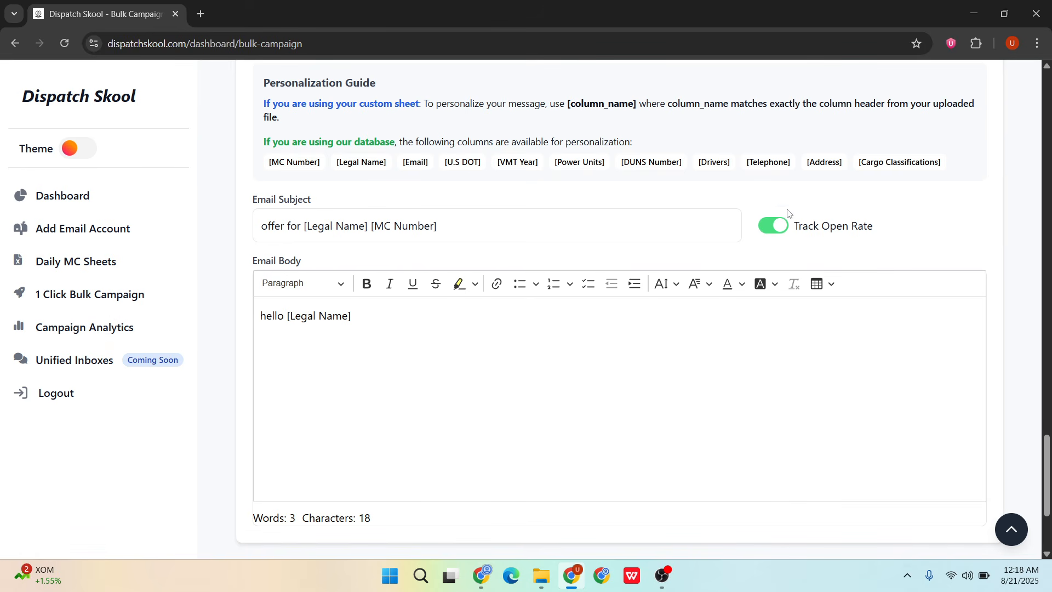
{"action": "left_click", "coordinate": [782, 230]}
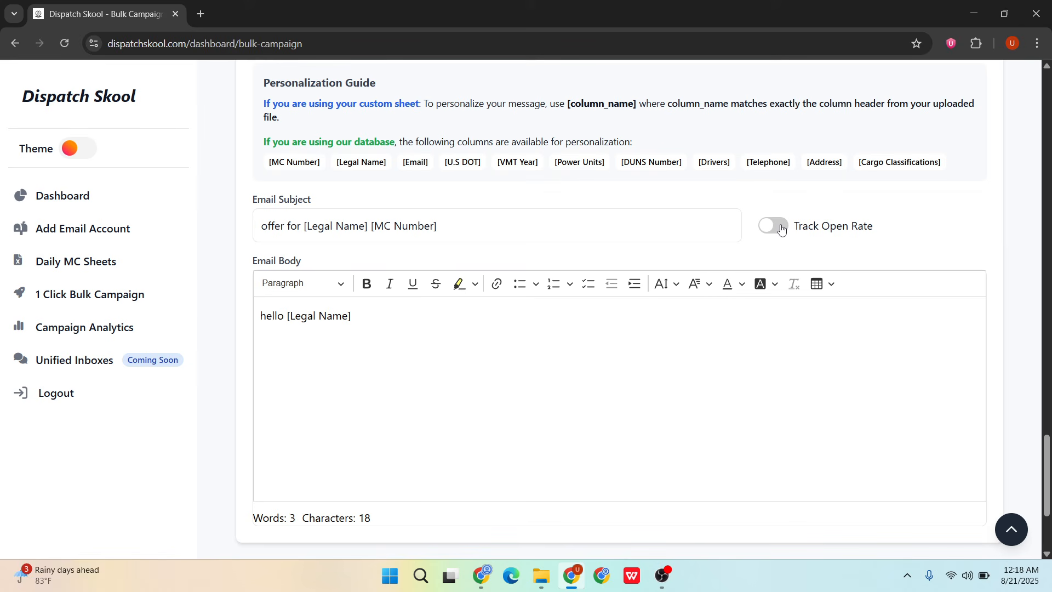
{"action": "left_click", "coordinate": [783, 231]}
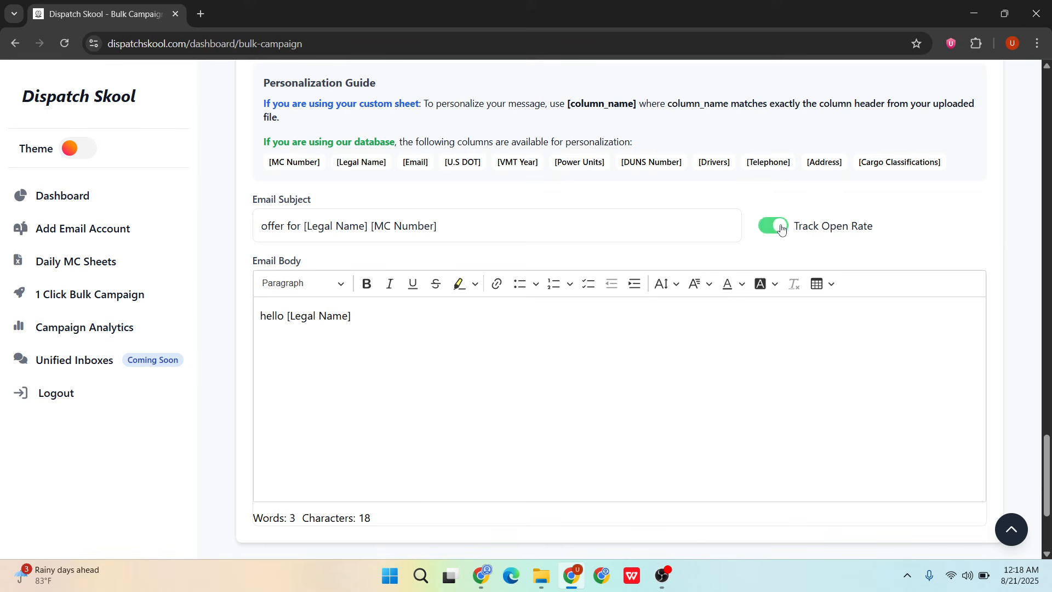
{"action": "left_click", "coordinate": [499, 449]}
Review the whole bulk campaign setup, from lead source, email accounts and lead counts through delay, schedule and message to the launch section.
{"action": "scroll", "coordinate": [499, 447], "scroll_direction": "down", "scroll_amount": 2}
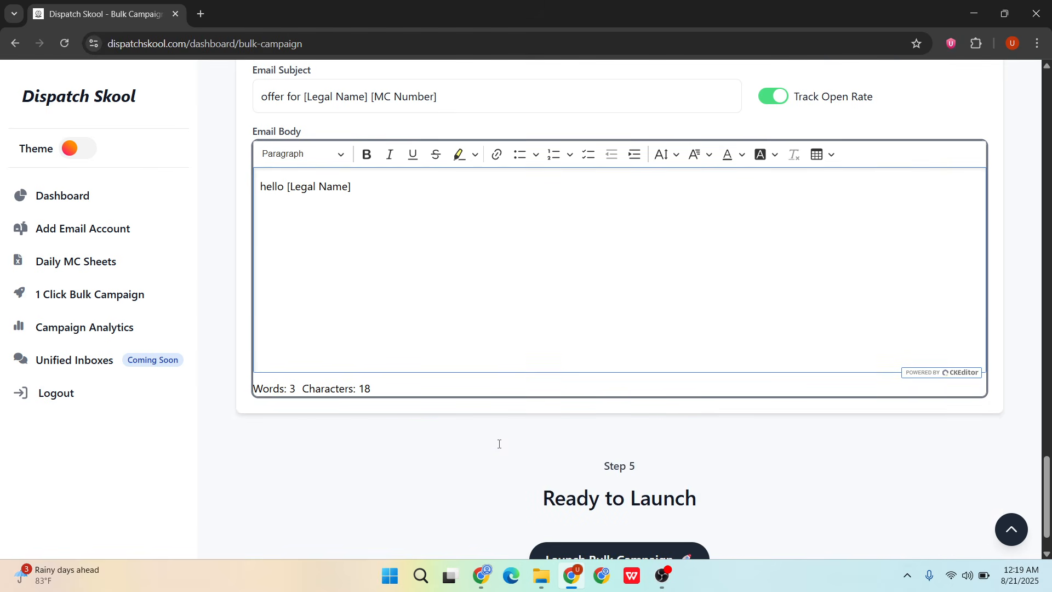
{"action": "scroll", "coordinate": [499, 444], "scroll_direction": "down", "scroll_amount": 1}
{"action": "scroll", "coordinate": [499, 444], "scroll_direction": "up", "scroll_amount": 15}
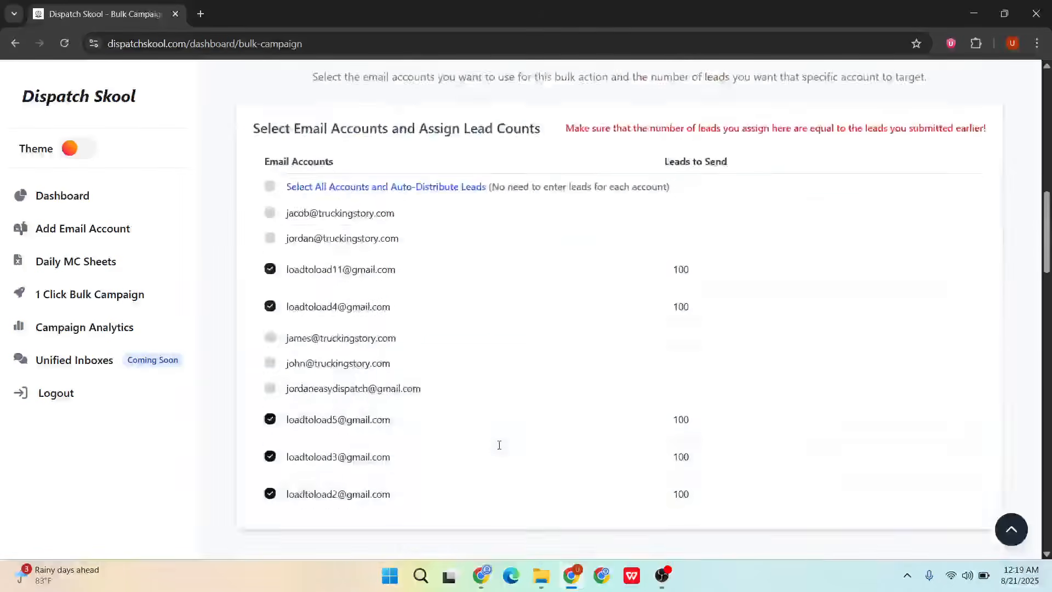
{"action": "scroll", "coordinate": [499, 445], "scroll_direction": "up", "scroll_amount": 12}
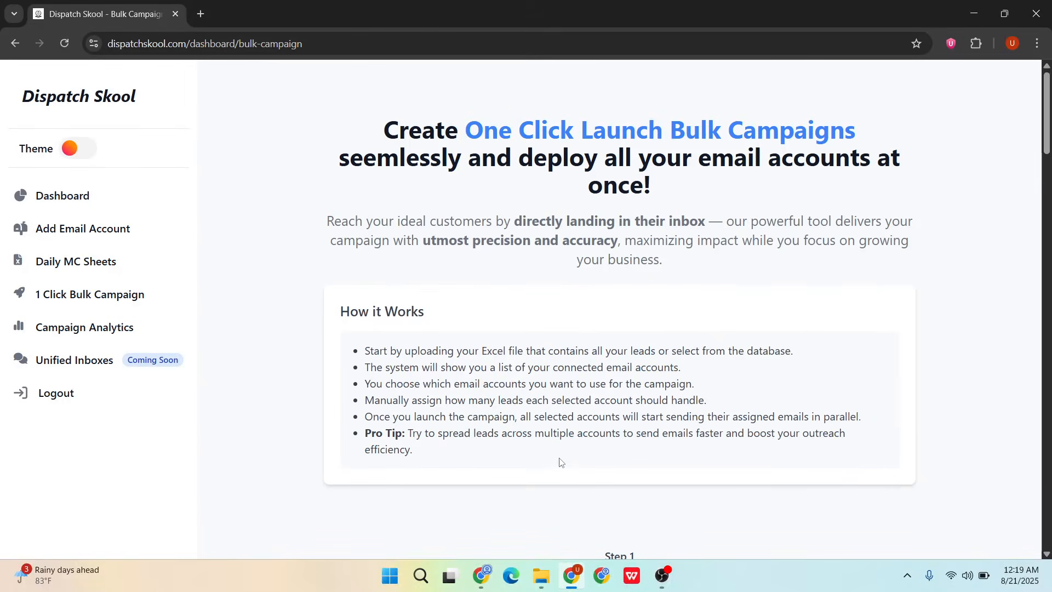
{"action": "scroll", "coordinate": [560, 463], "scroll_direction": "down", "scroll_amount": 5}
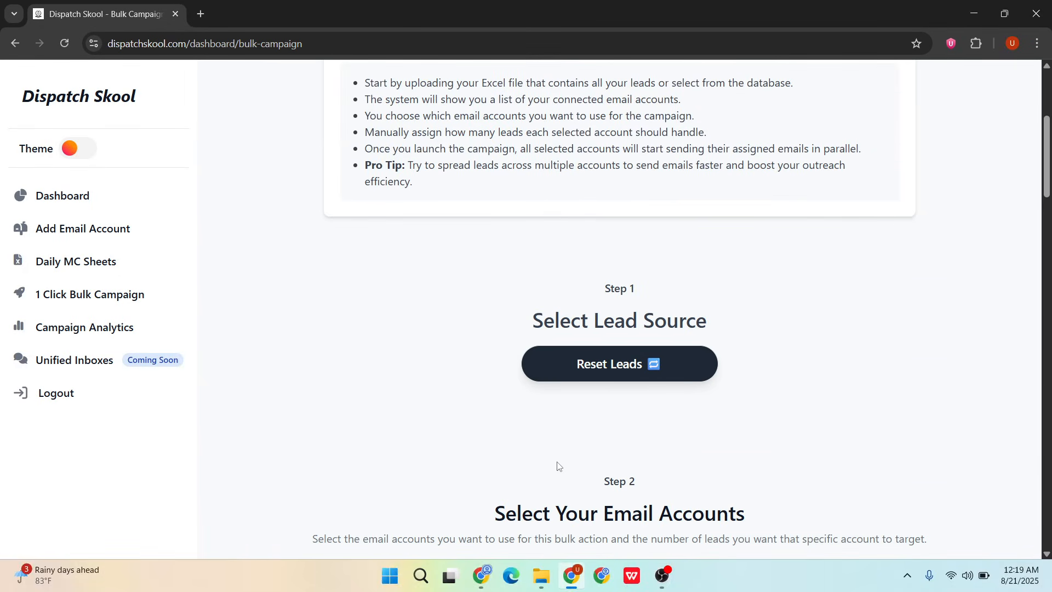
{"action": "scroll", "coordinate": [559, 464], "scroll_direction": "down", "scroll_amount": 5}
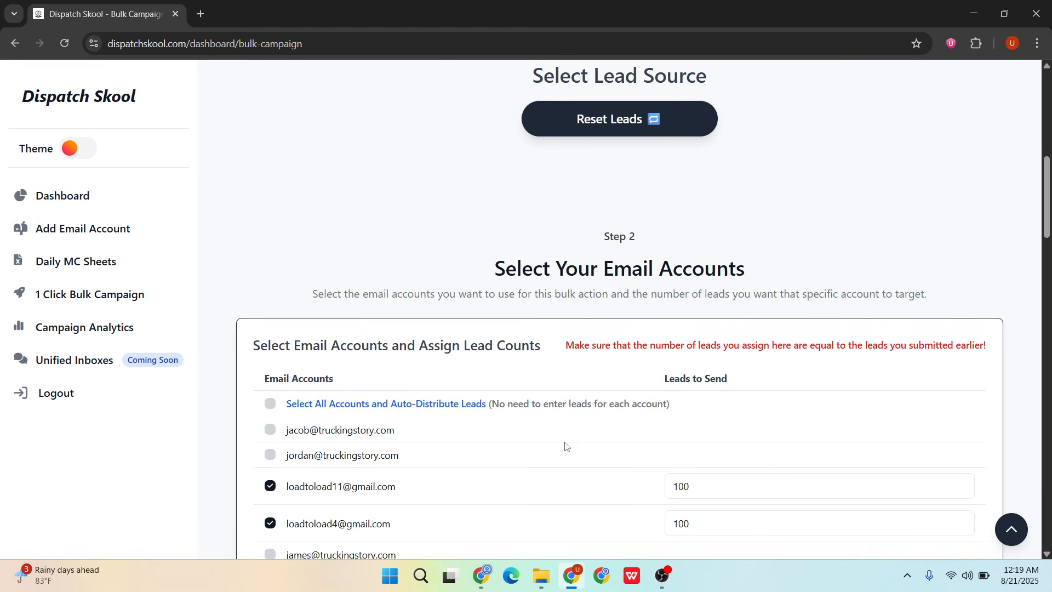
{"action": "scroll", "coordinate": [566, 447], "scroll_direction": "down", "scroll_amount": 4}
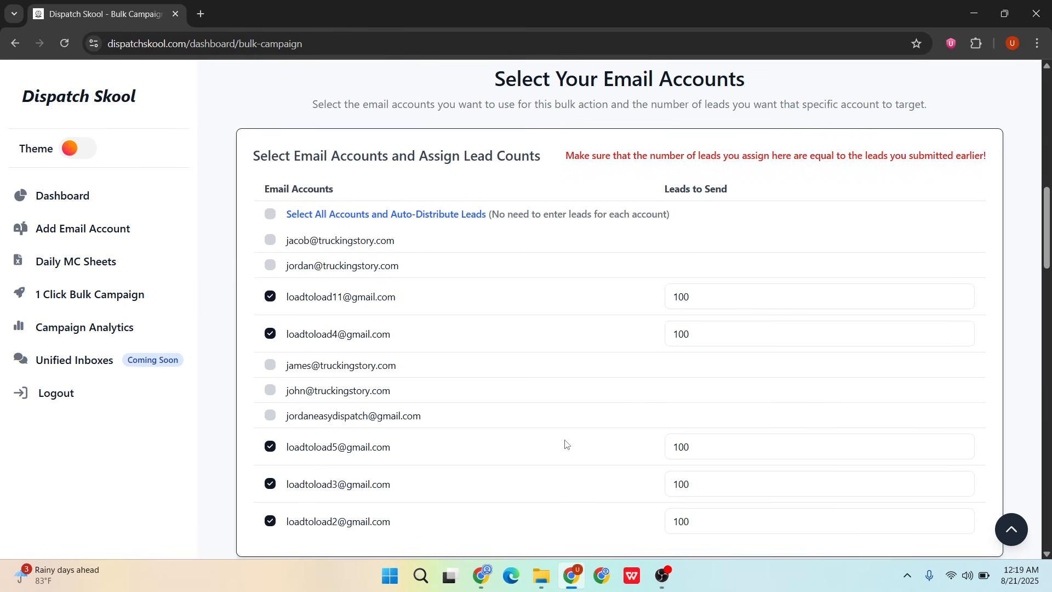
{"action": "scroll", "coordinate": [566, 445], "scroll_direction": "down", "scroll_amount": 1}
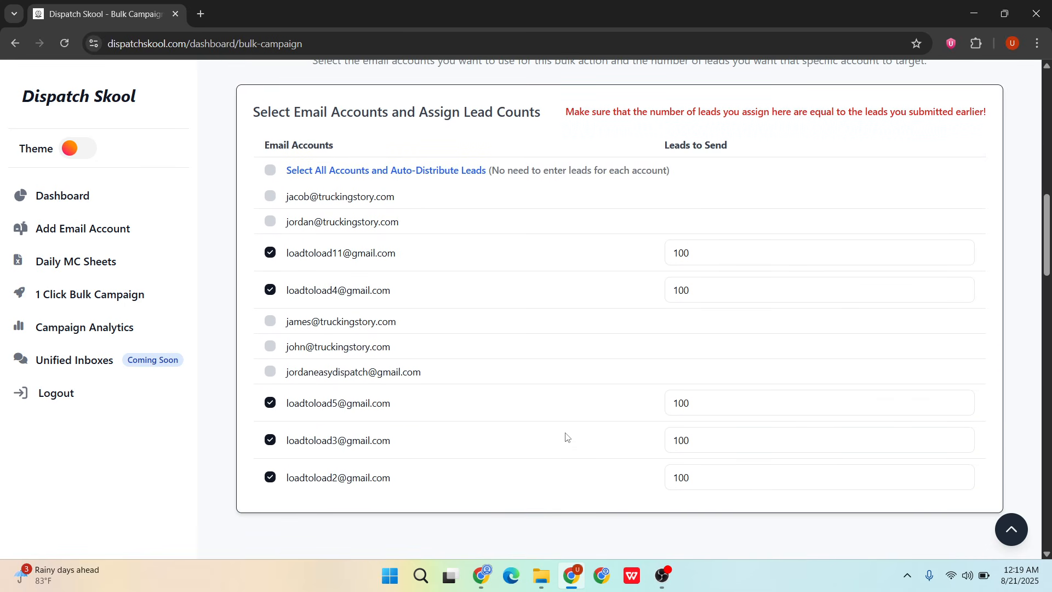
{"action": "scroll", "coordinate": [571, 400], "scroll_direction": "down", "scroll_amount": 6}
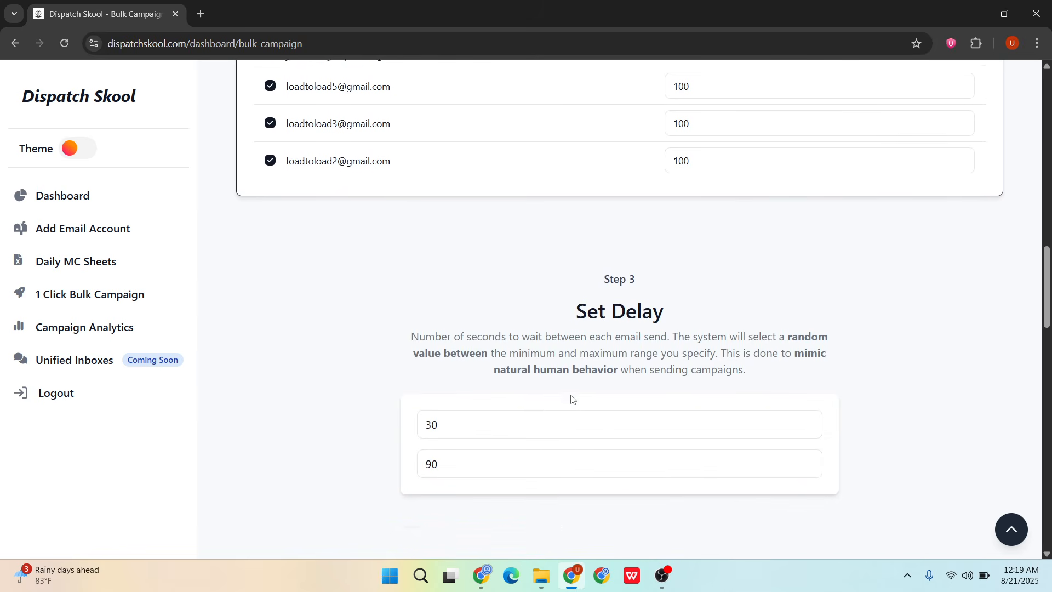
{"action": "scroll", "coordinate": [572, 400], "scroll_direction": "down", "scroll_amount": 8}
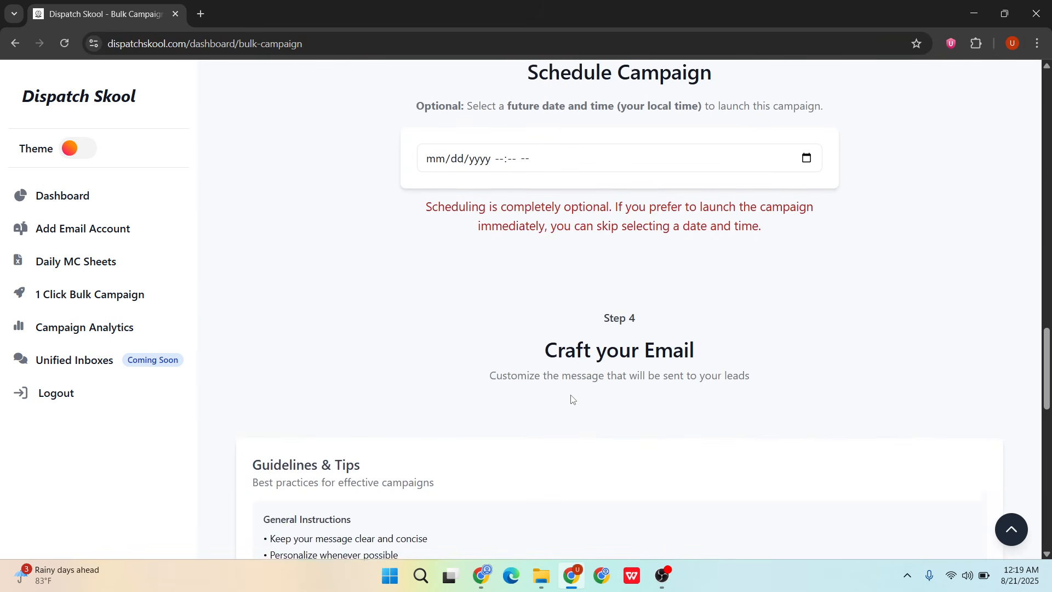
{"action": "scroll", "coordinate": [572, 399], "scroll_direction": "down", "scroll_amount": 7}
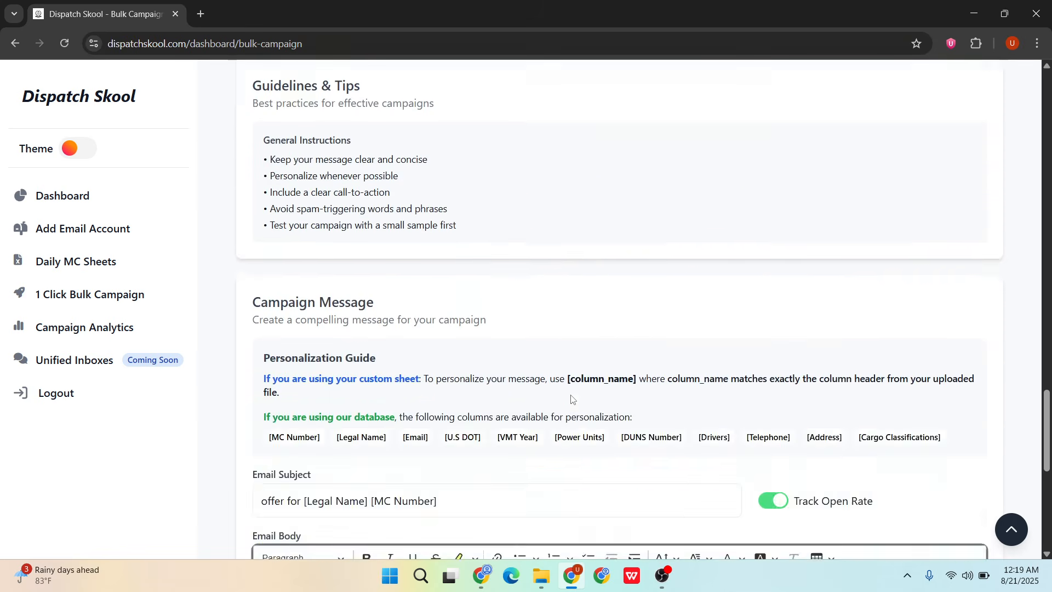
{"action": "scroll", "coordinate": [572, 399], "scroll_direction": "down", "scroll_amount": 6}
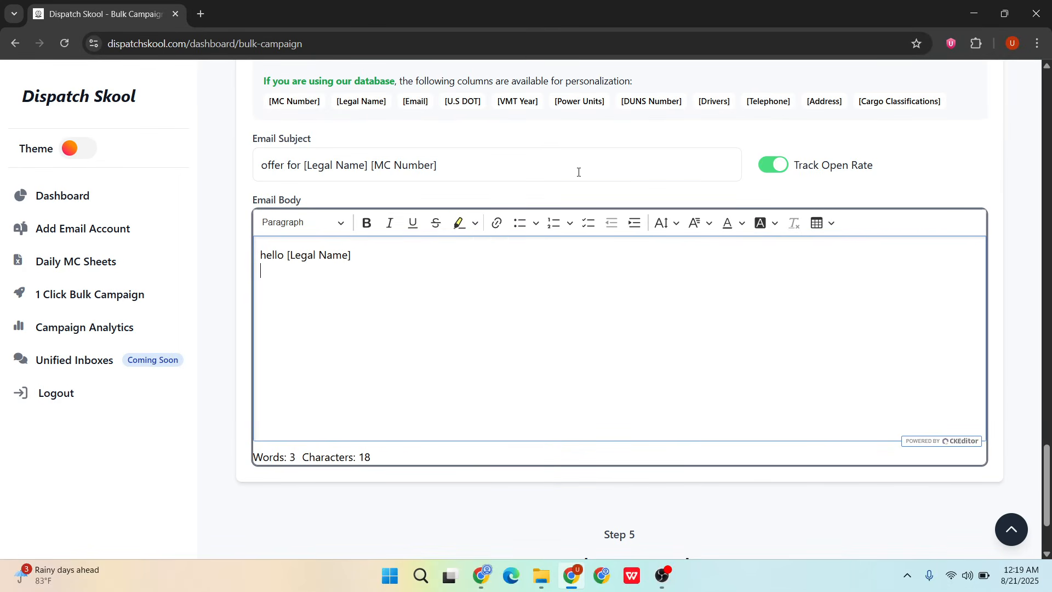
{"action": "scroll", "coordinate": [463, 283], "scroll_direction": "down", "scroll_amount": 3}
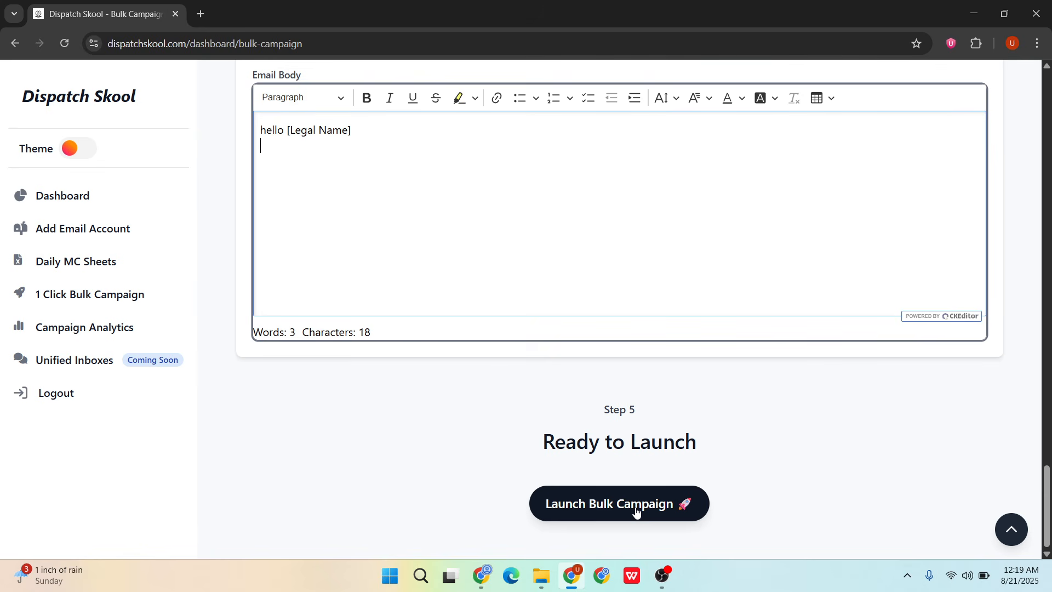
{"action": "left_click", "coordinate": [663, 575]}
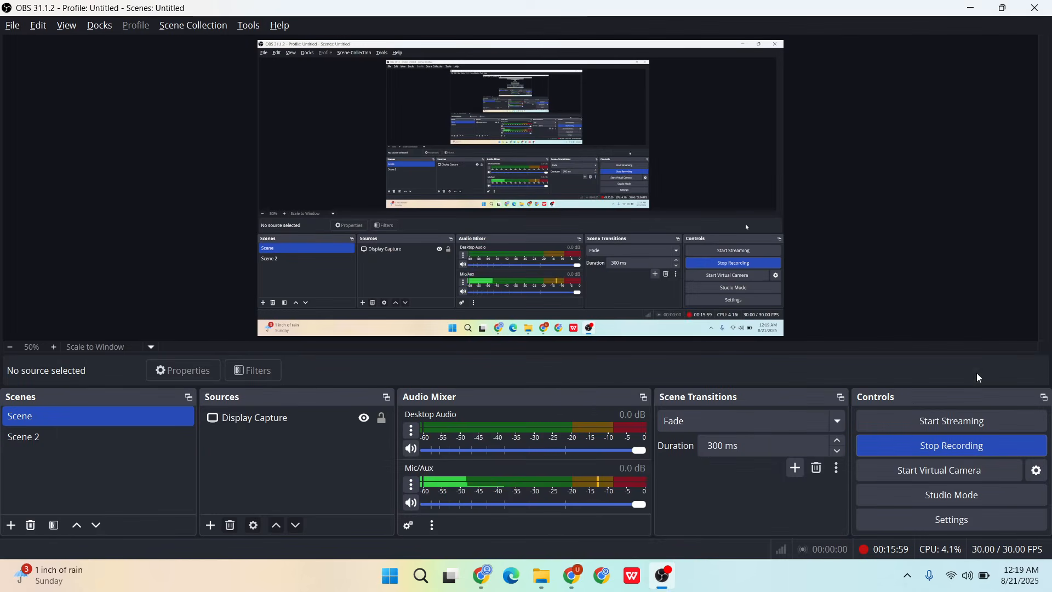